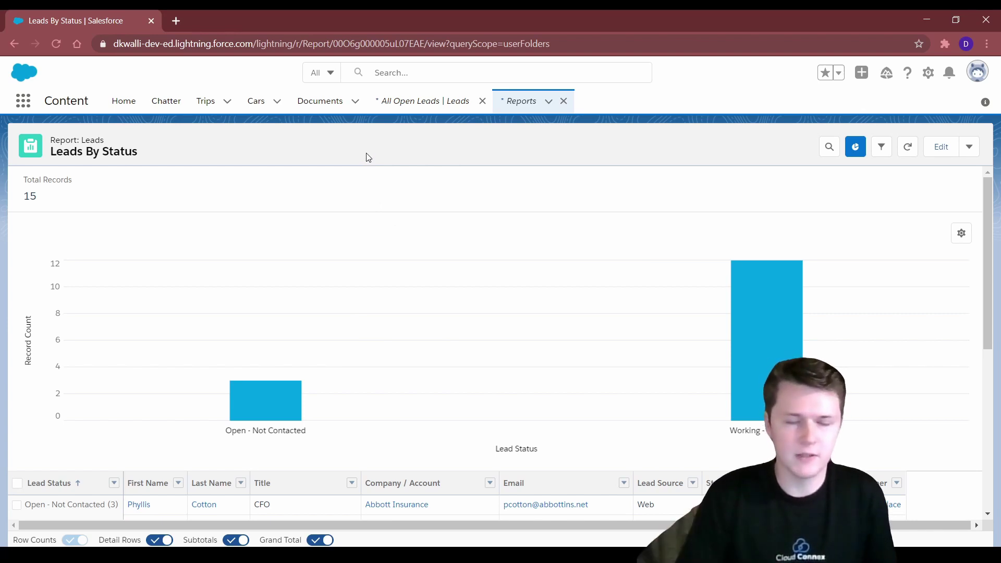
Step: Open the Open Leads Trend report and review its four-date Lead Snaps chart totalling 60 records
left_click(516, 102)
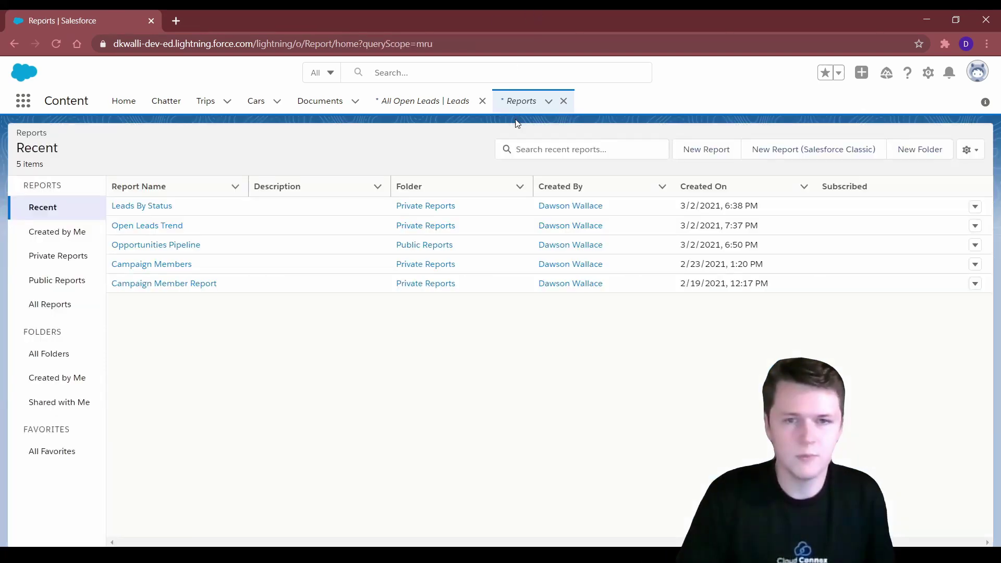
left_click(150, 226)
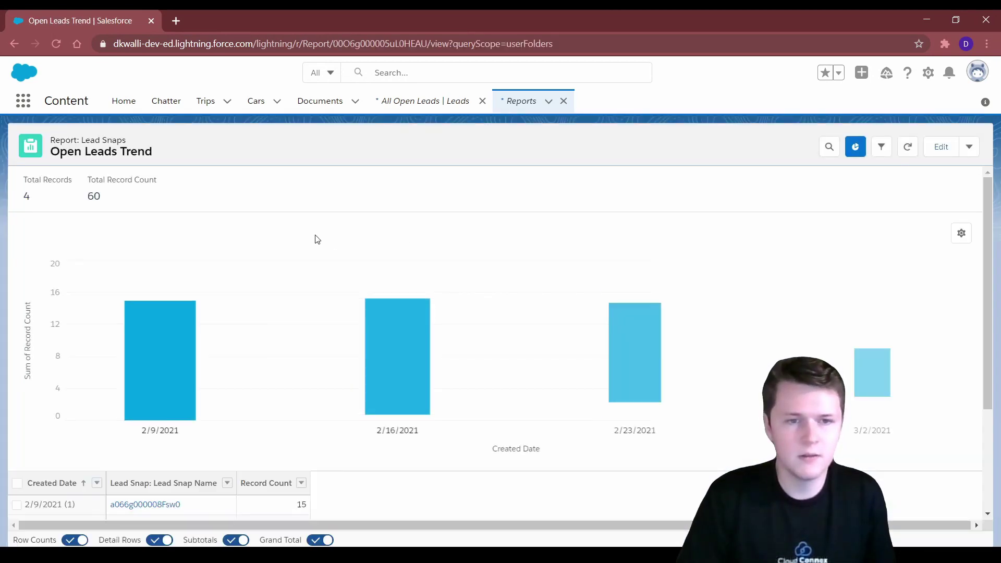
scroll(328, 251, "down", 3)
scroll(329, 269, "up", 3)
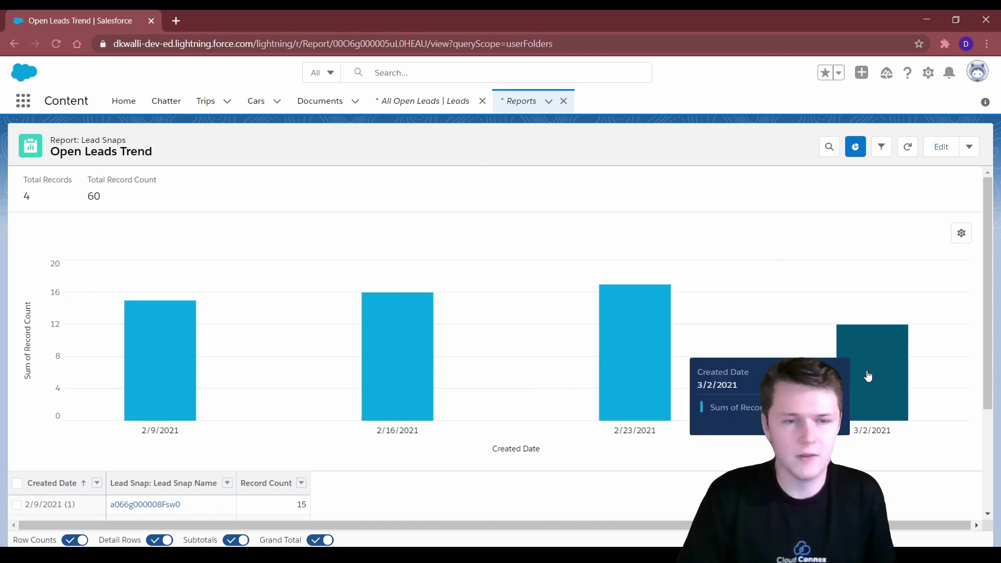
scroll(501, 243, "down", 1)
scroll(492, 336, "up", 1)
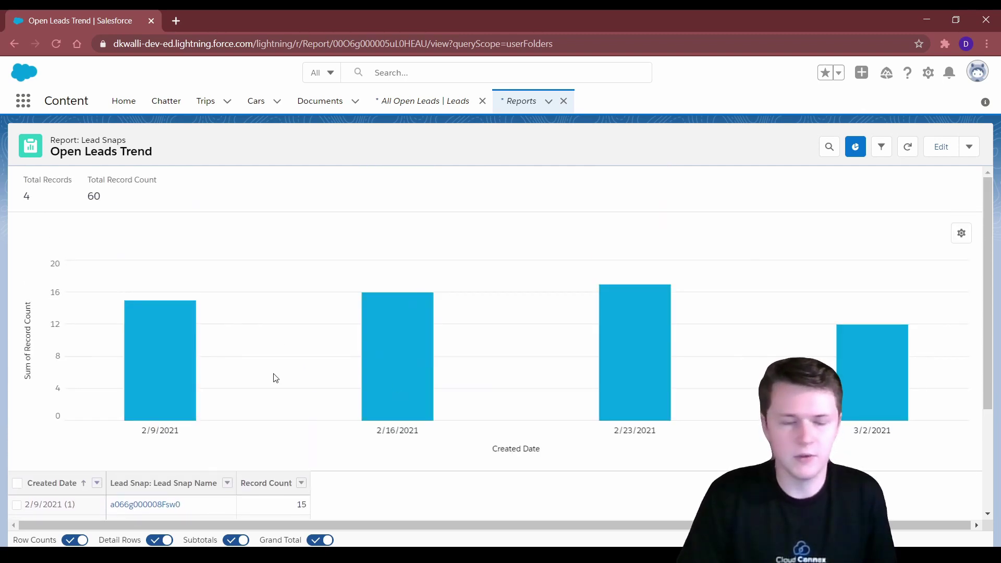
scroll(240, 308, "down", 1)
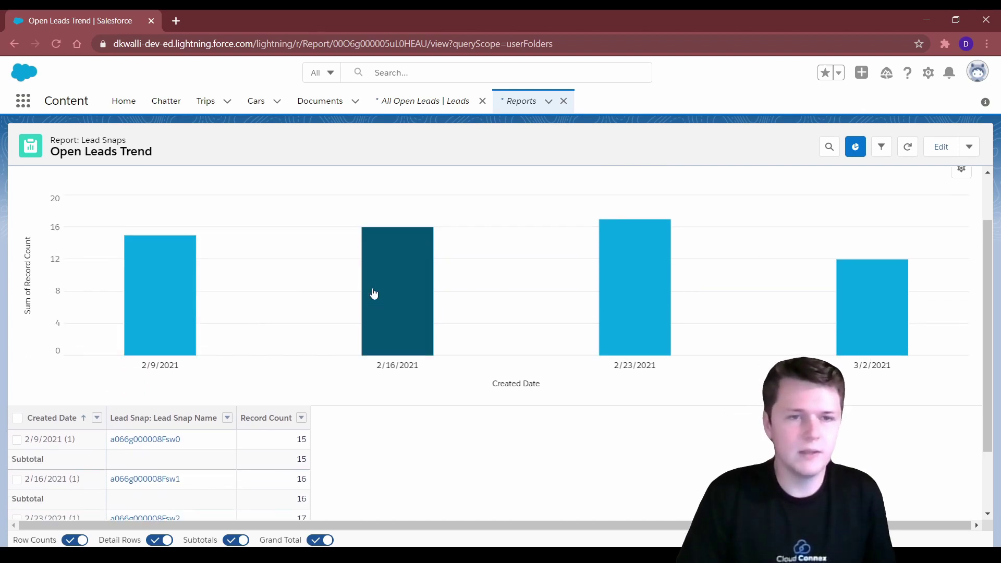
scroll(313, 276, "up", 1)
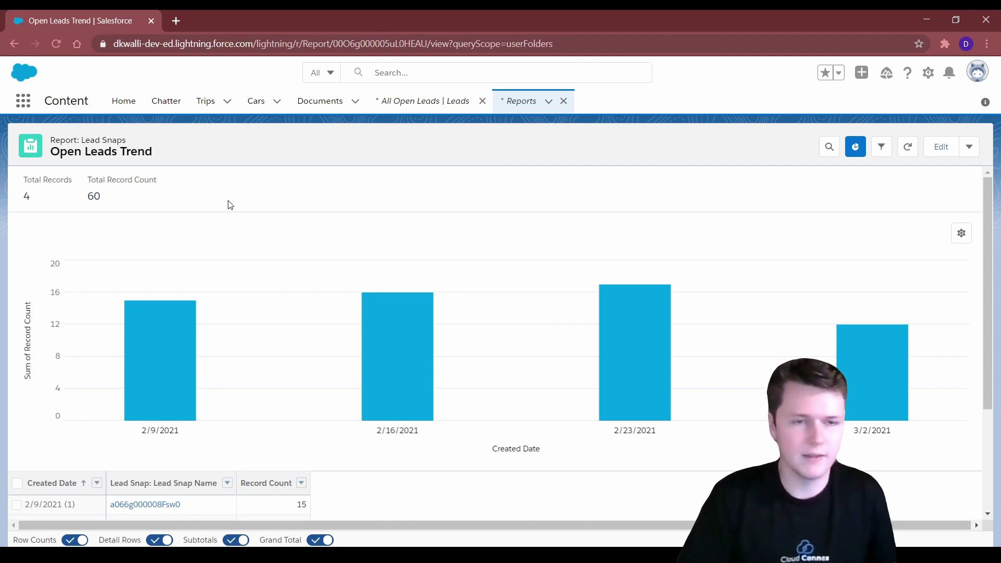
scroll(260, 330, "down", 3)
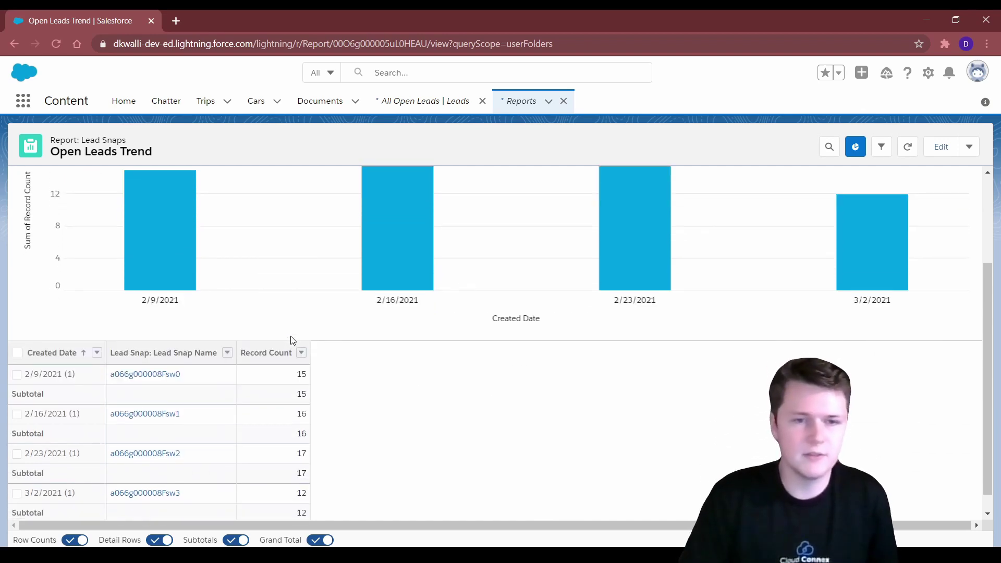
scroll(237, 375, "down", 1)
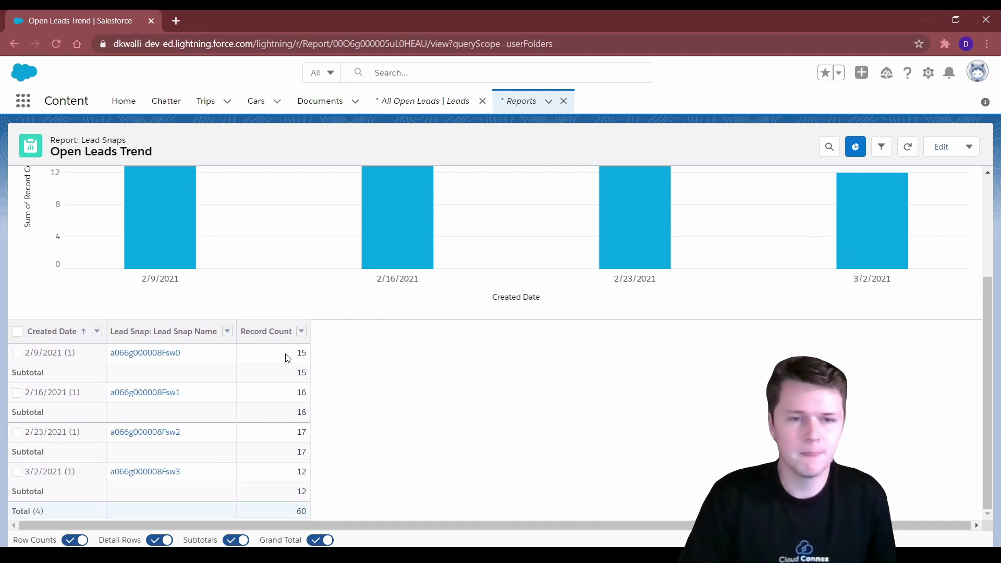
scroll(358, 368, "up", 3)
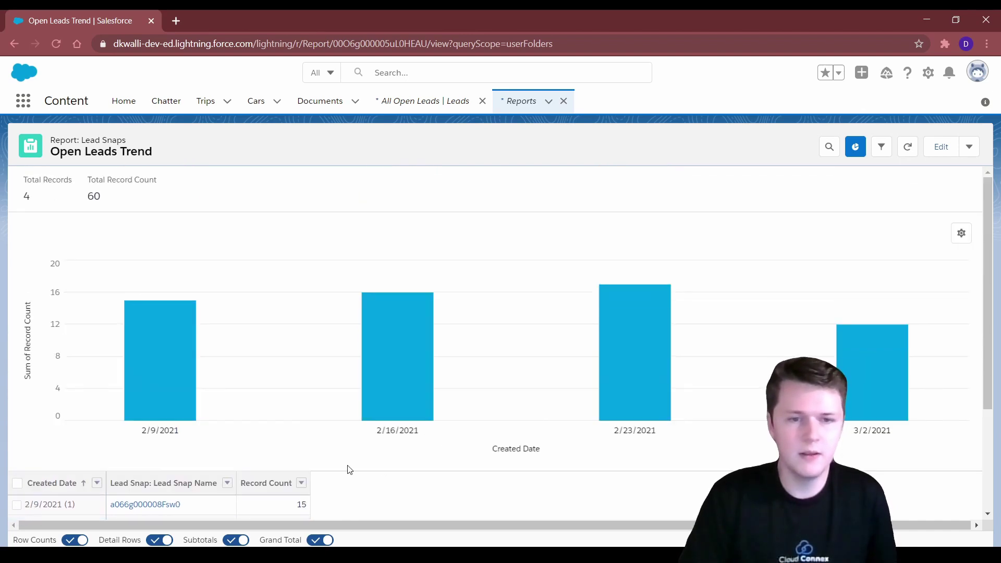
scroll(324, 457, "down", 2)
scroll(273, 411, "up", 2)
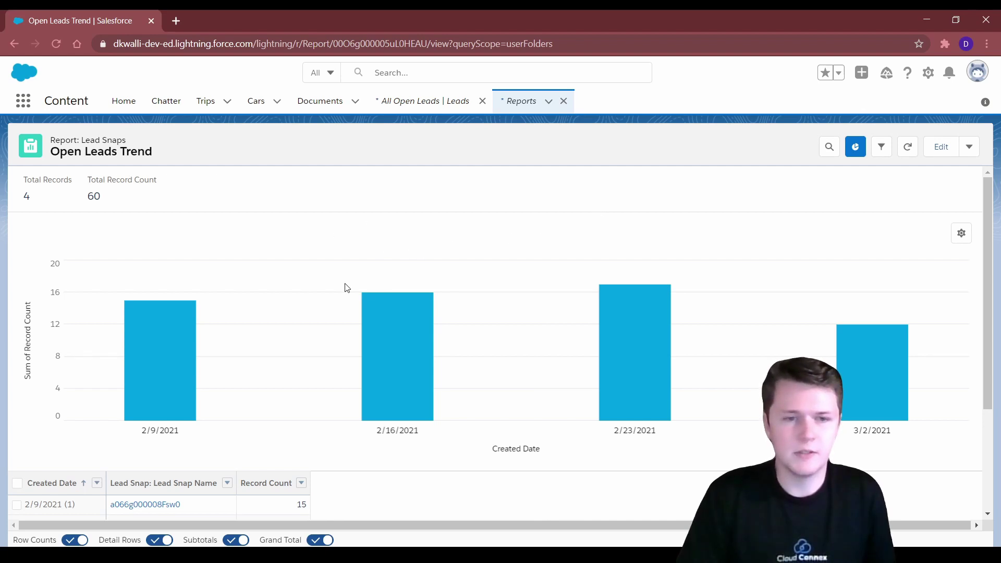
scroll(347, 288, "down", 2)
scroll(380, 276, "up", 2)
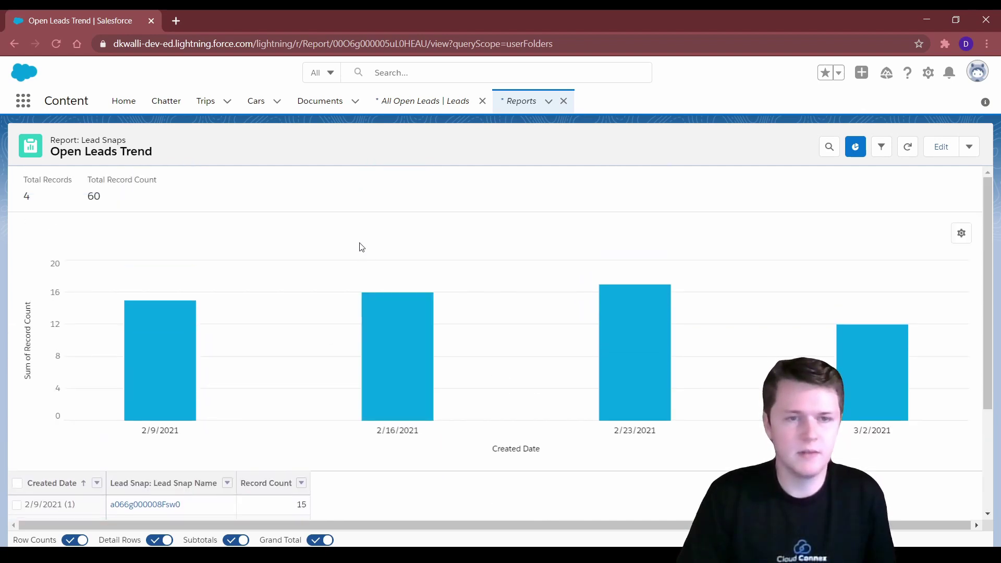
Step: Open Setup in a new tab and list the Lead Snap object's 8 fields, including Amount and Record Count
left_click(930, 79)
left_click(892, 110)
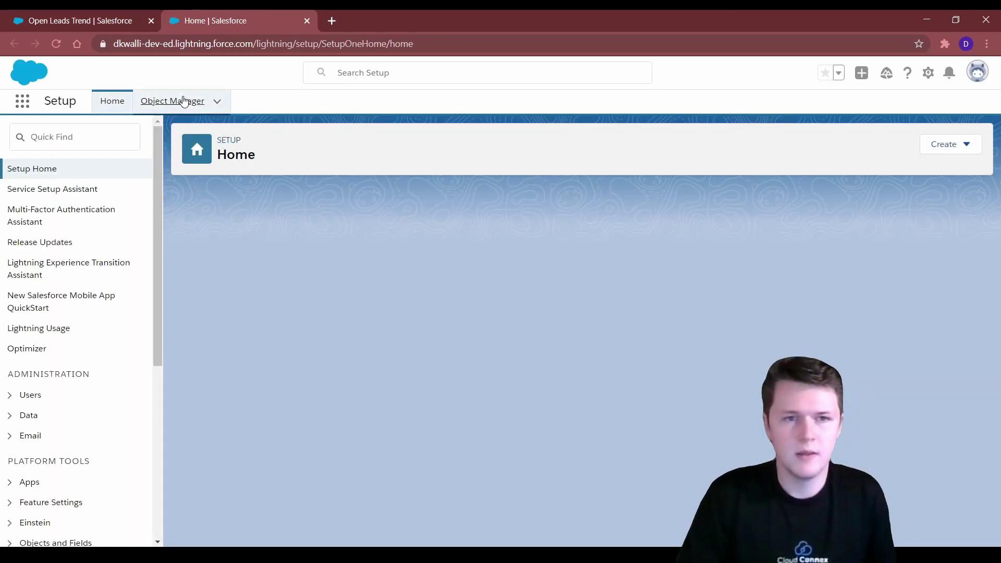
left_click(168, 101)
left_click(750, 144)
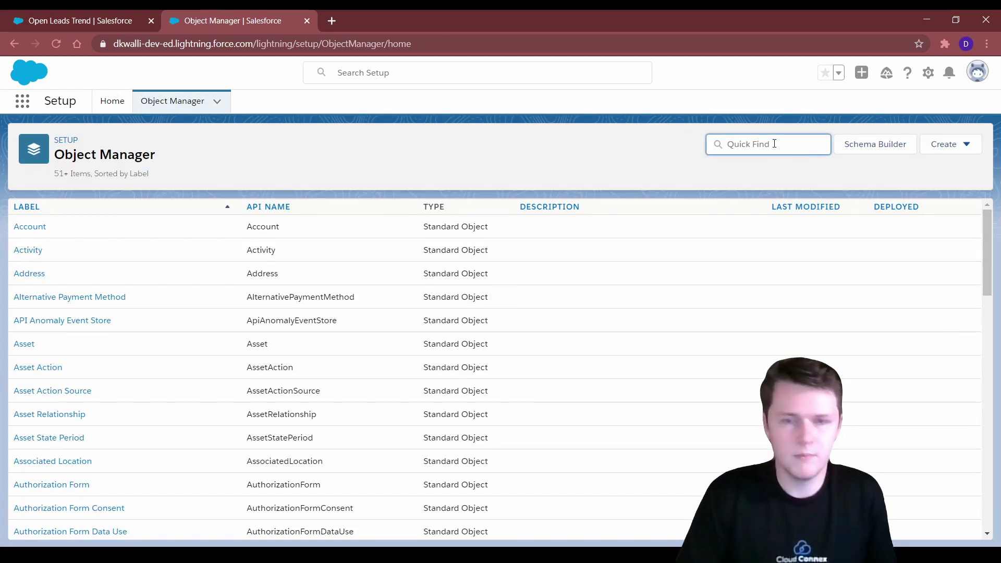
type("s")
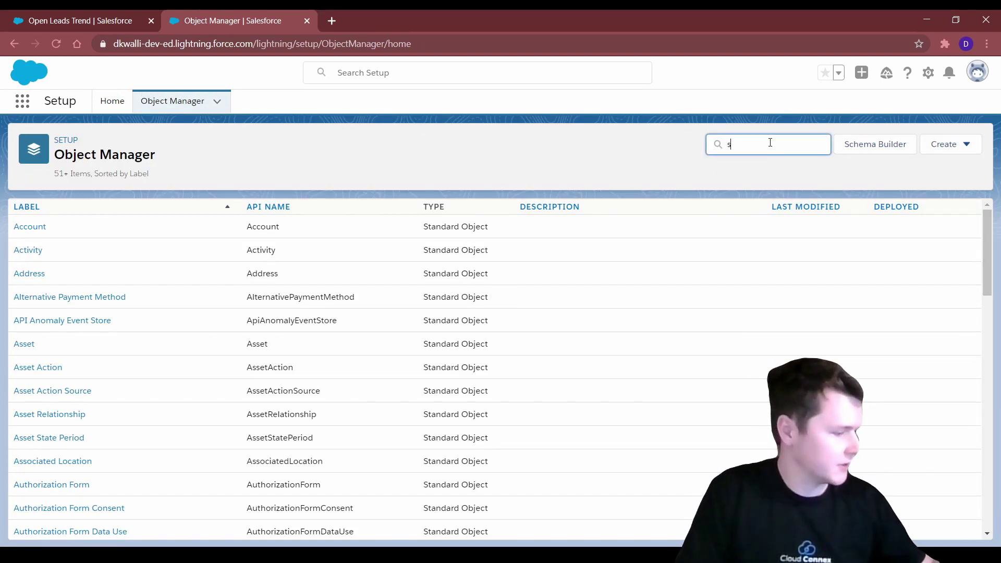
type("nap")
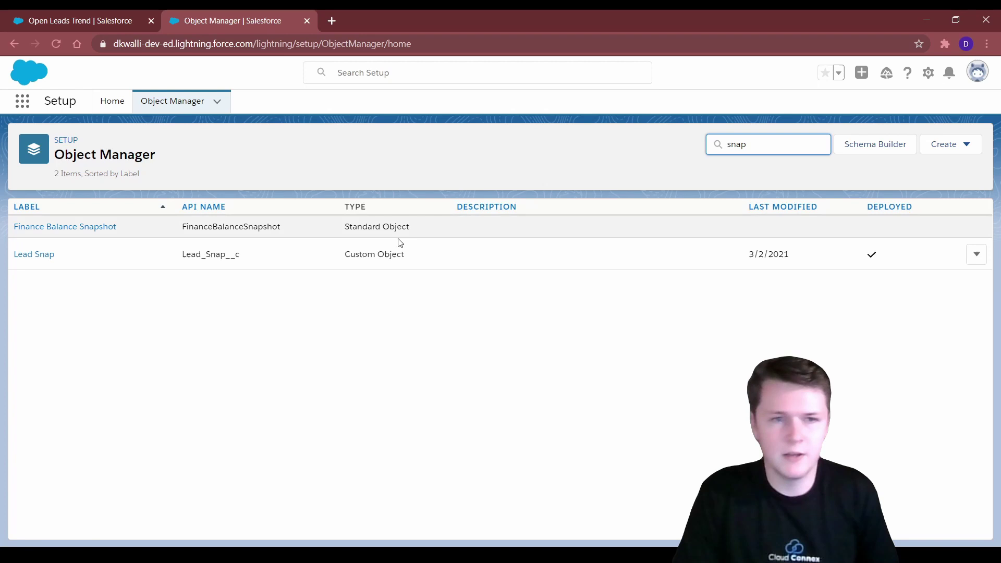
left_click(34, 254)
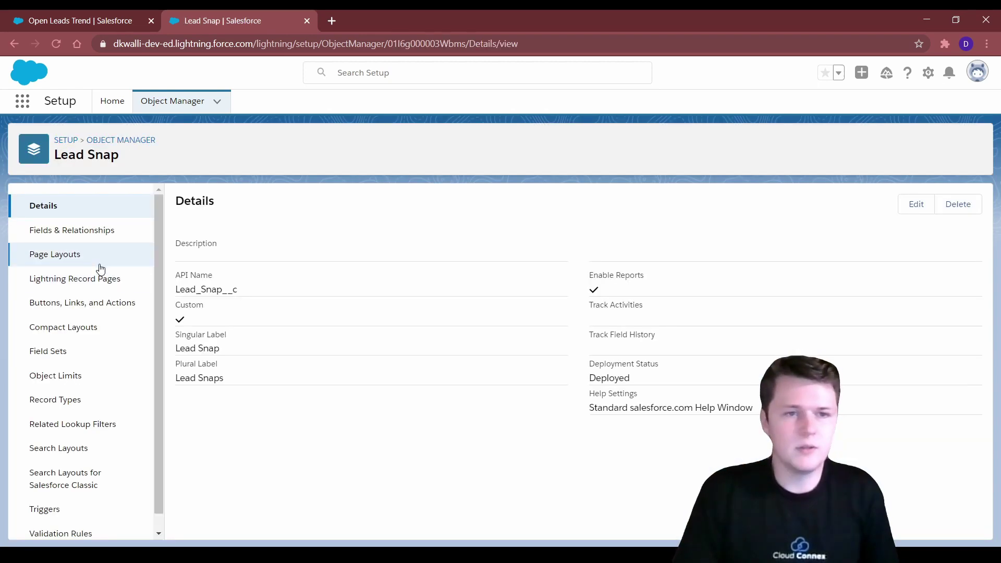
left_click(92, 237)
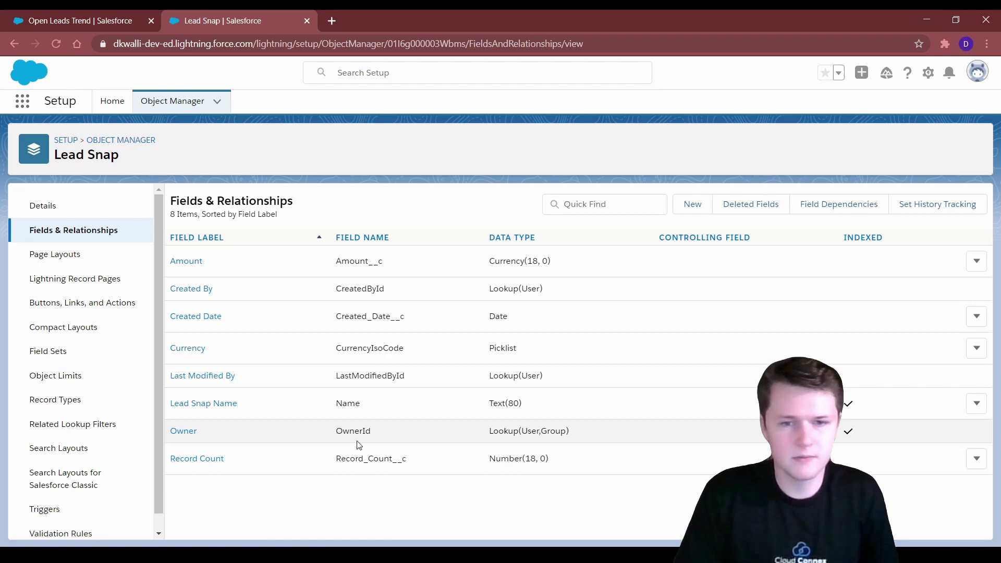
left_click(342, 463)
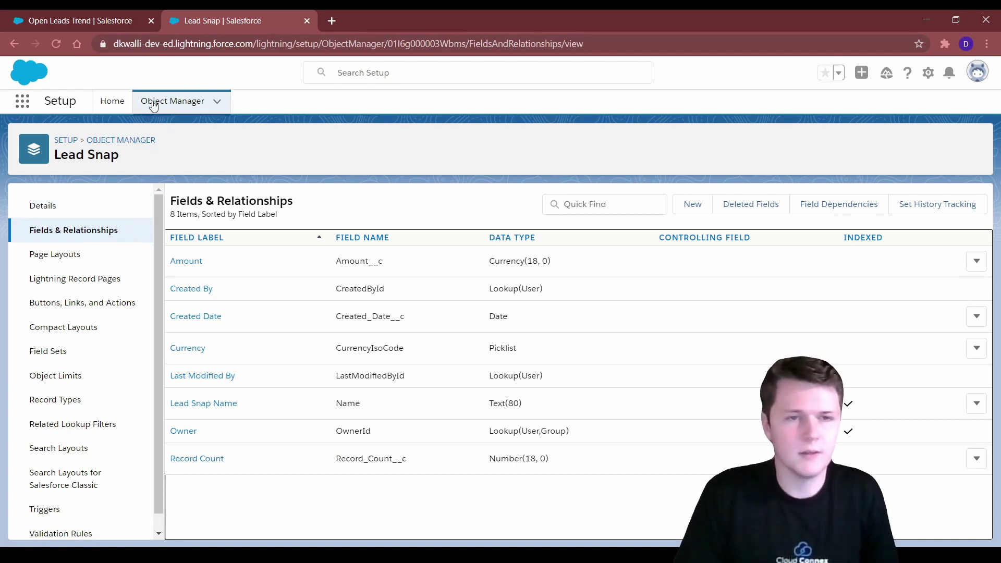
Step: Find Reporting Snapshots via Quick Find 'snap' and open the Lead Snap snapshot's detail page
left_click(111, 102)
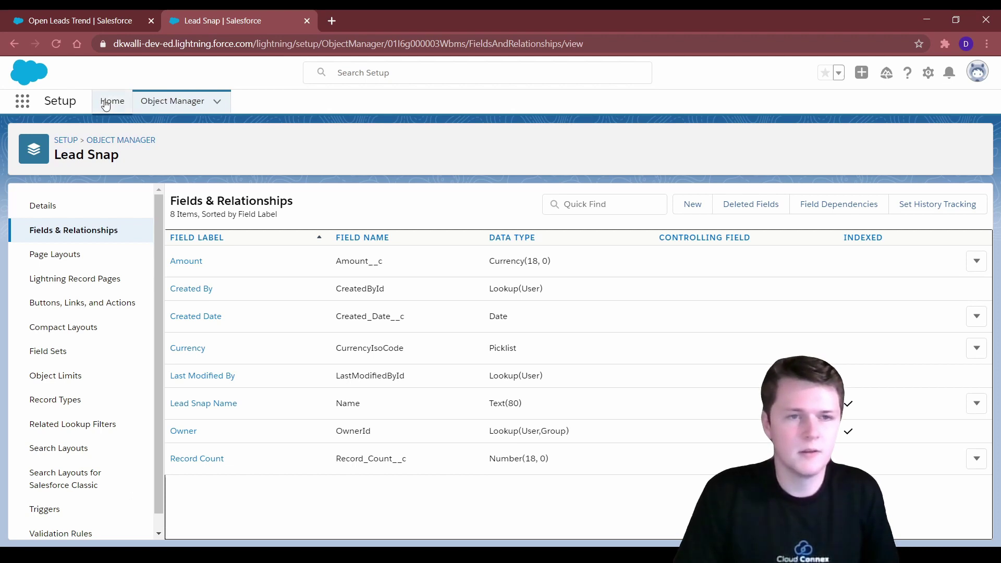
left_click(93, 126)
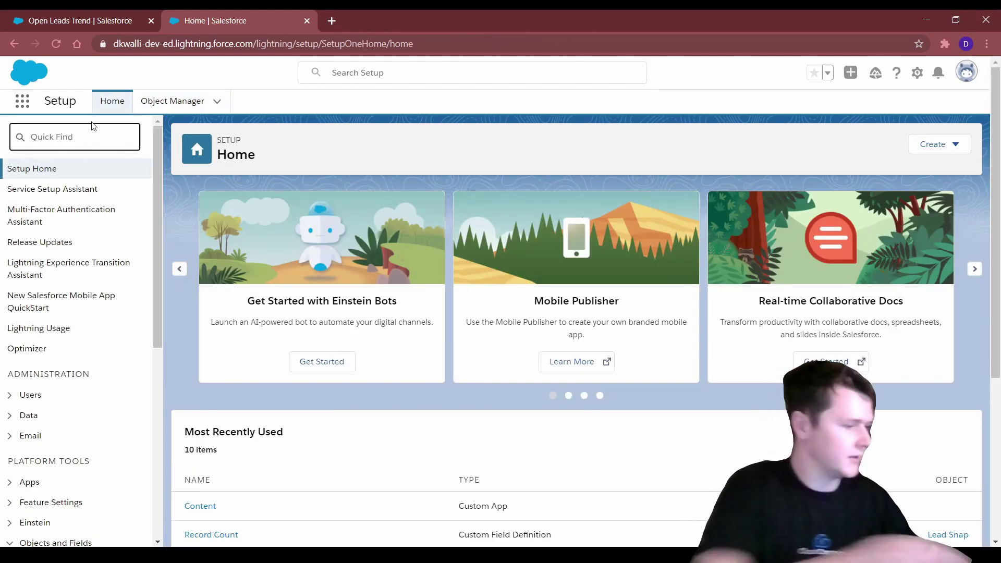
type("snap")
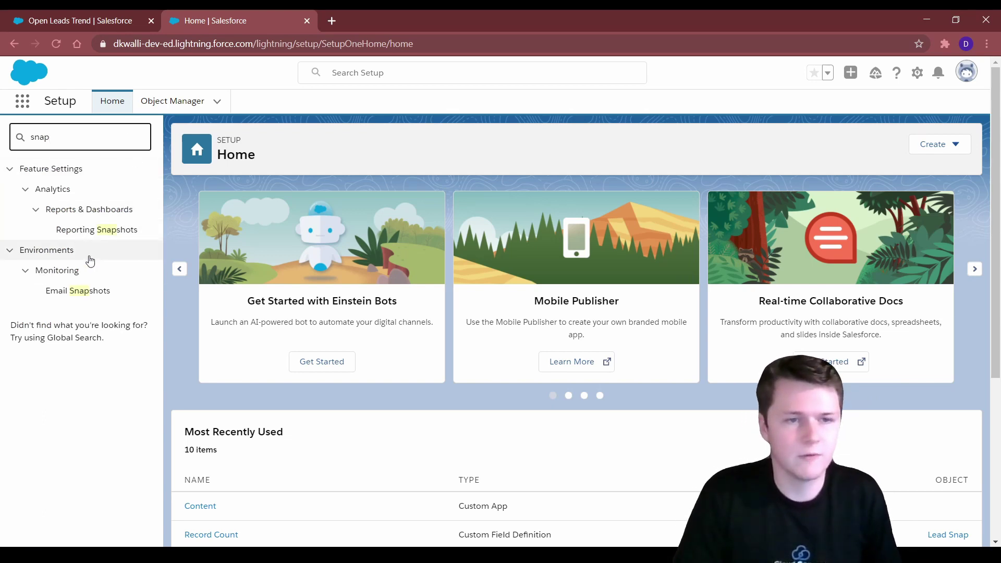
left_click(99, 231)
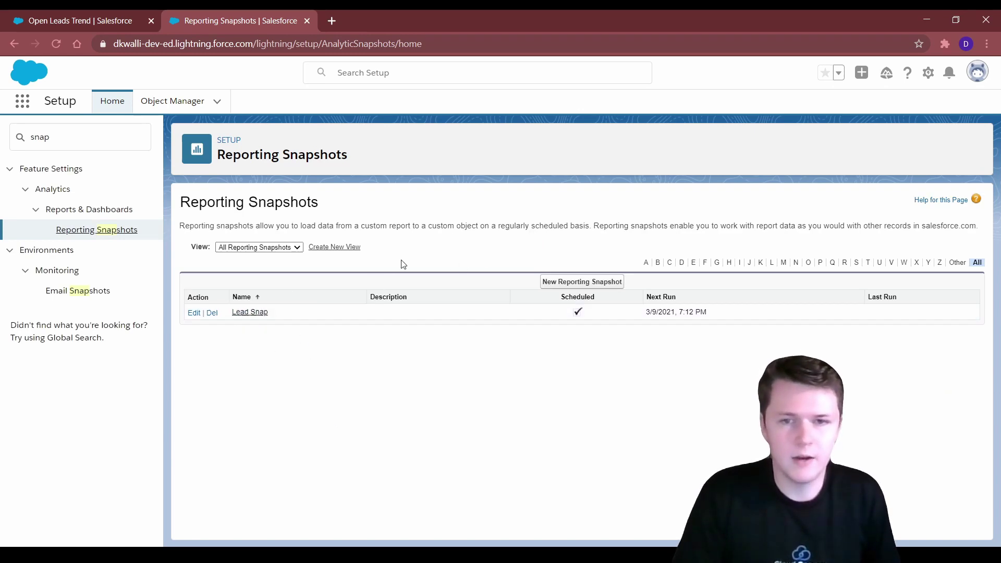
left_click(254, 312)
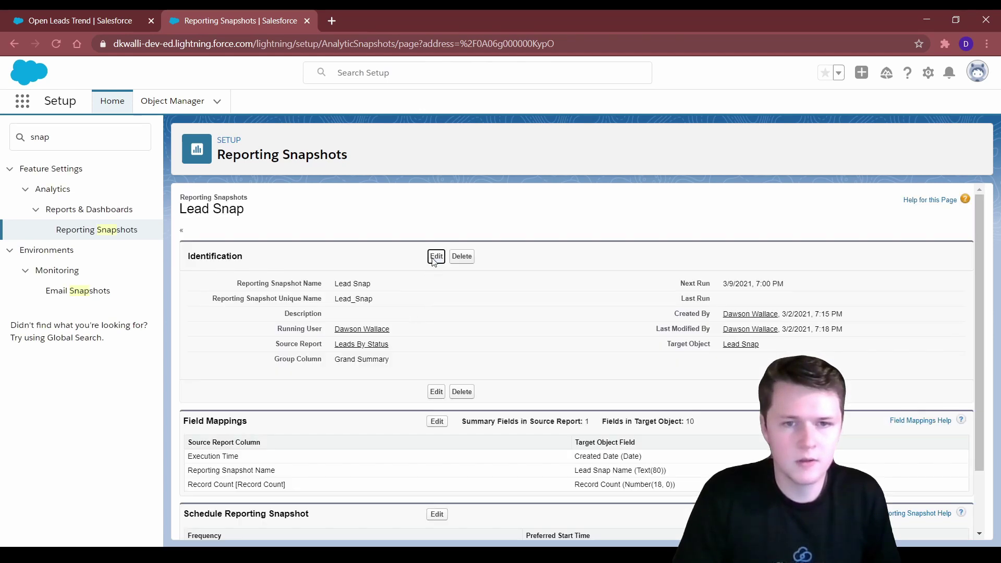
Step: Open the Lead Snap snapshot's edit form and inspect the Lead Snap name field
left_click(437, 256)
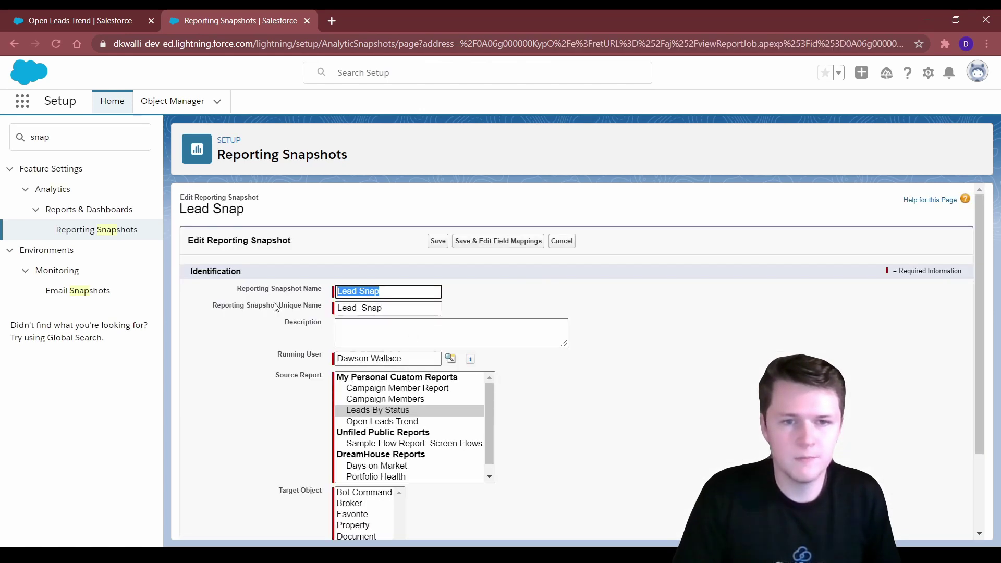
scroll(699, 312, "down", 1)
left_click(357, 227)
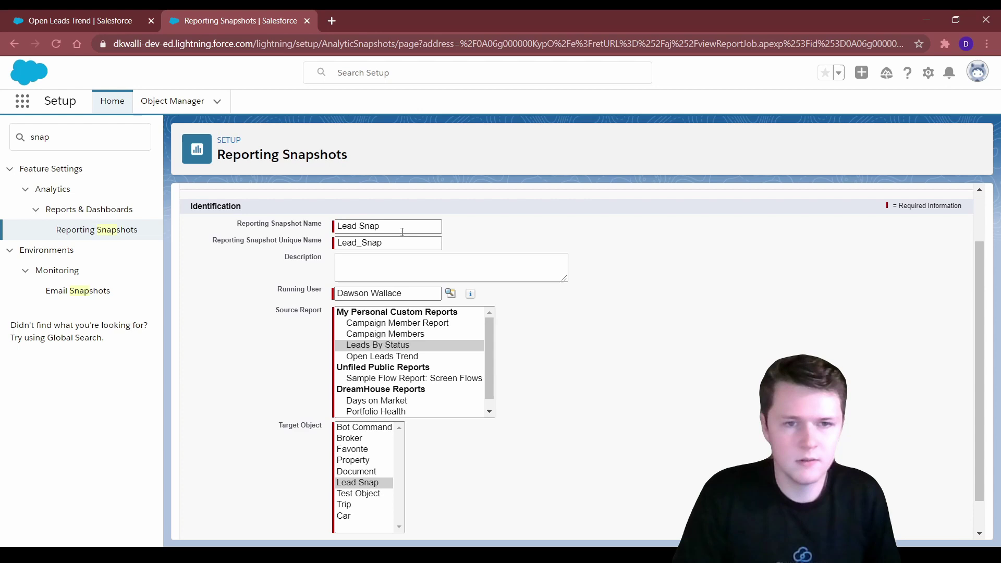
left_click(294, 226)
left_click(527, 227)
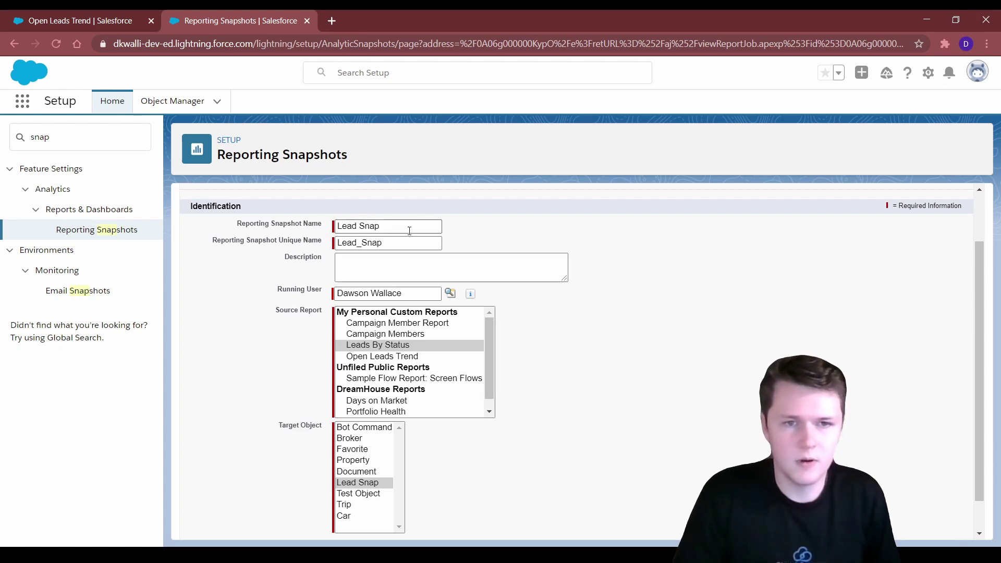
left_click_drag(409, 231, 303, 235)
left_click(489, 239)
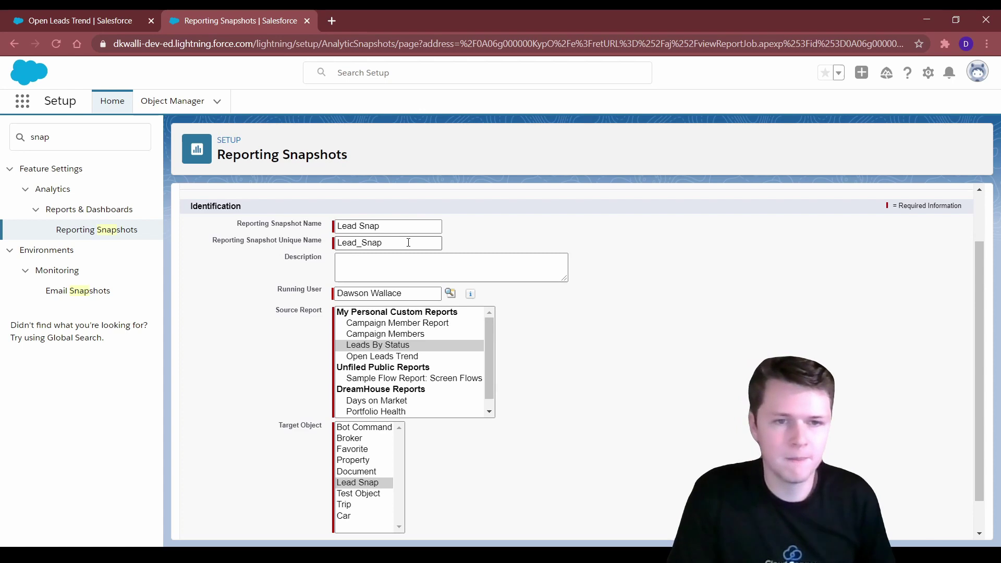
Step: Review the running user and remaining settings, then cancel back to the snapshot detail page
scroll(508, 248, "down", 1)
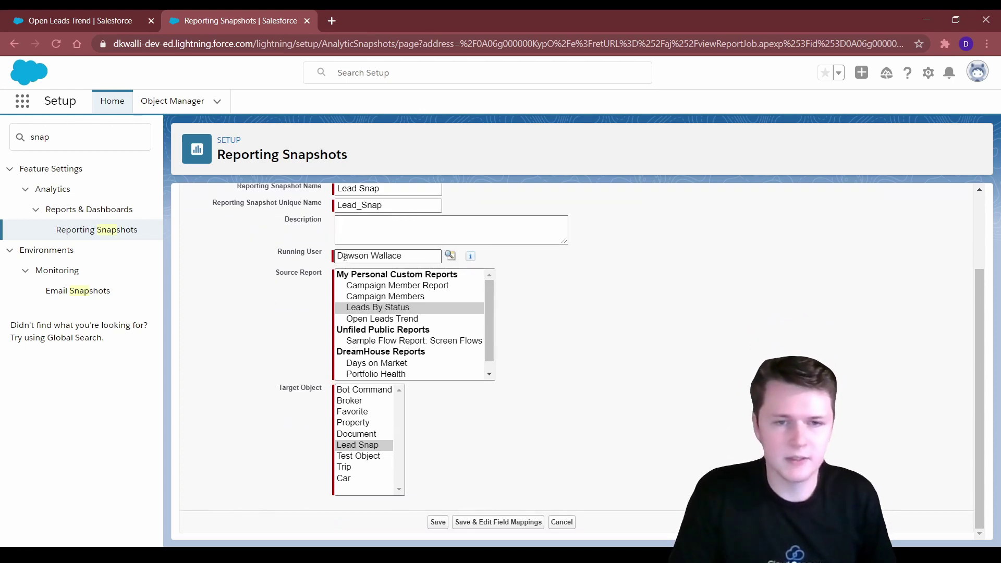
left_click_drag(407, 255, 244, 255)
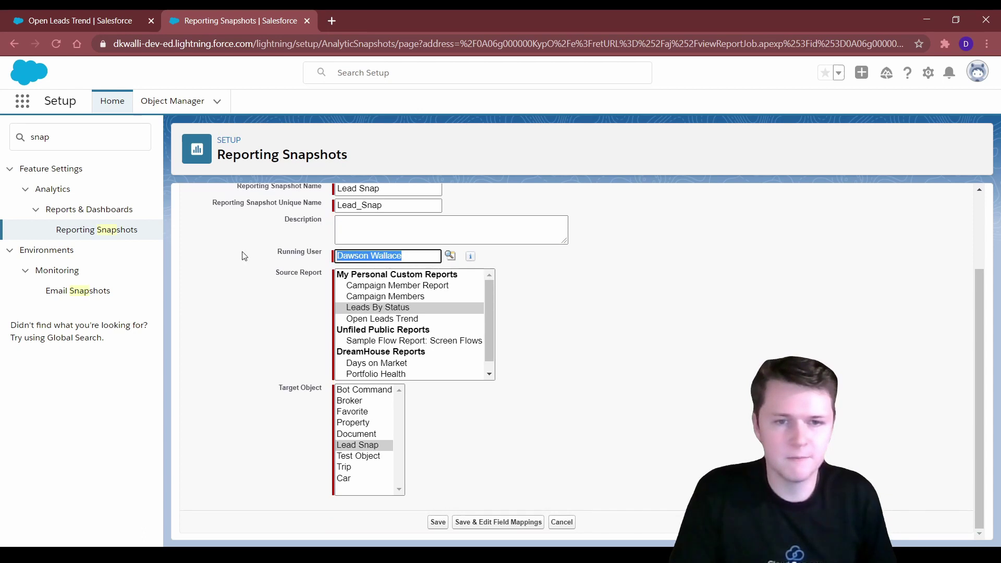
left_click(575, 298)
scroll(397, 301, "down", 1)
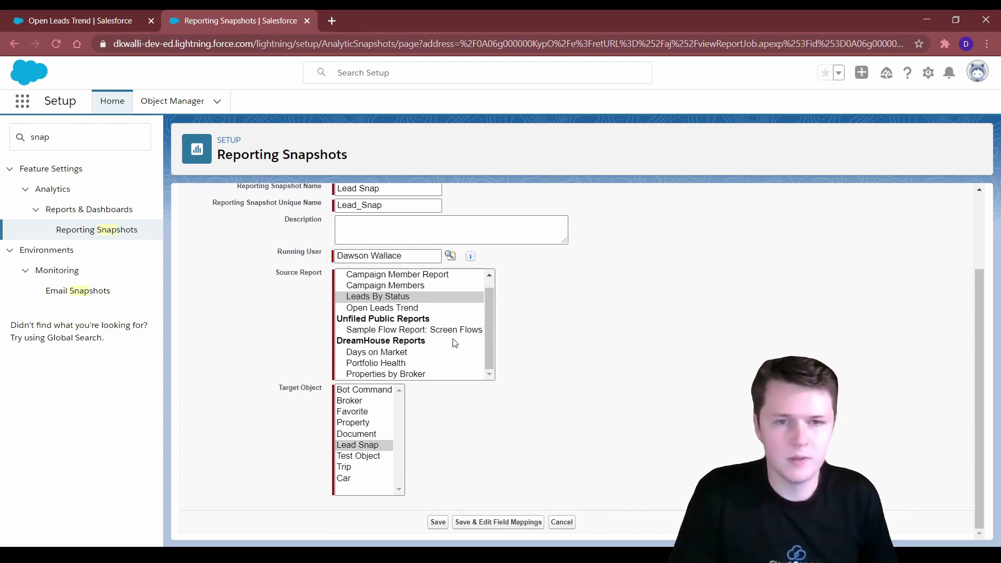
scroll(455, 343, "up", 1)
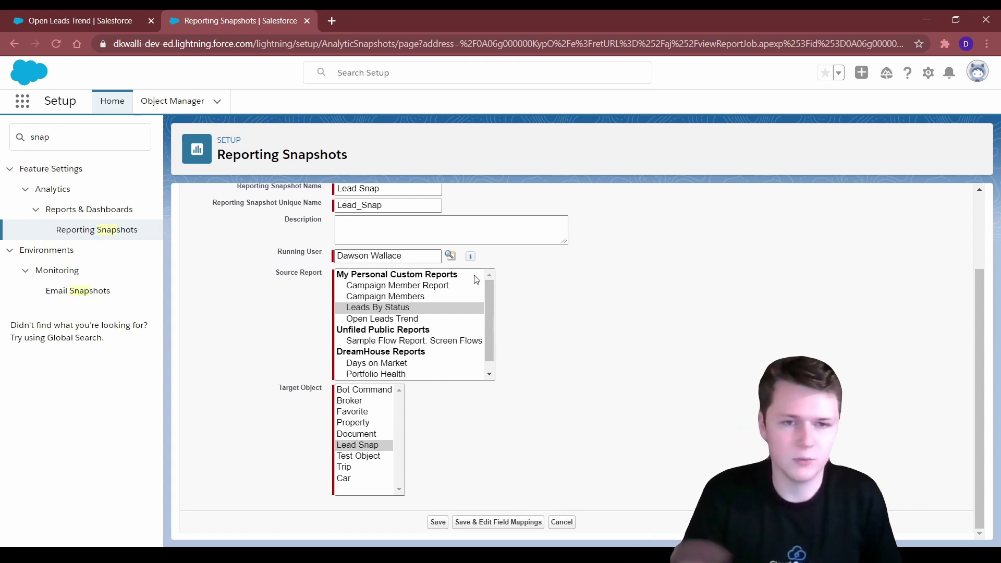
scroll(444, 335, "down", 1)
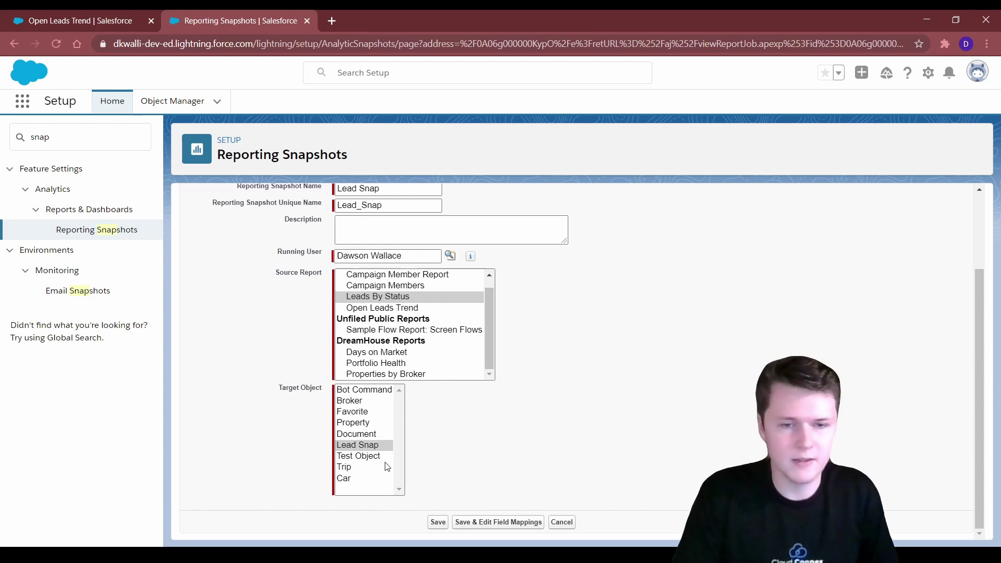
left_click(570, 527)
scroll(386, 374, "down", 1)
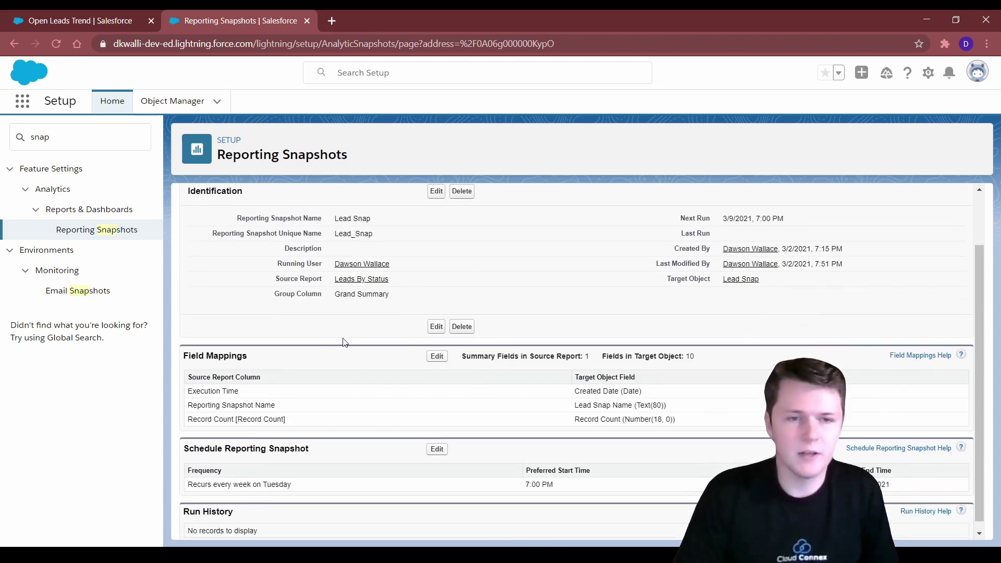
Step: Save the three field mappings unchanged, including Execution Time to Created Date and Record Count to Record Count
left_click(436, 357)
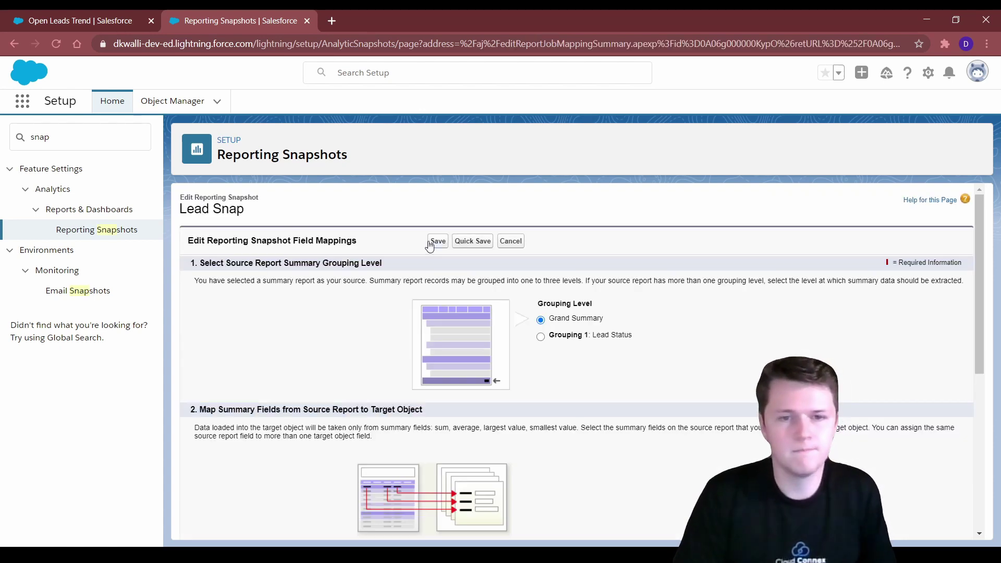
scroll(552, 360, "down", 3)
scroll(550, 341, "down", 3)
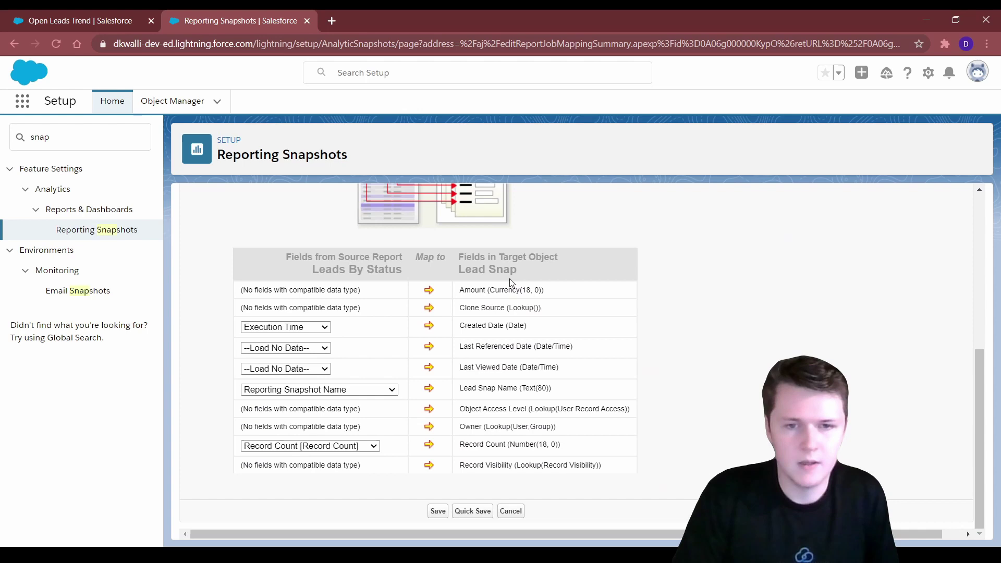
left_click_drag(497, 306, 511, 449)
left_click(676, 374)
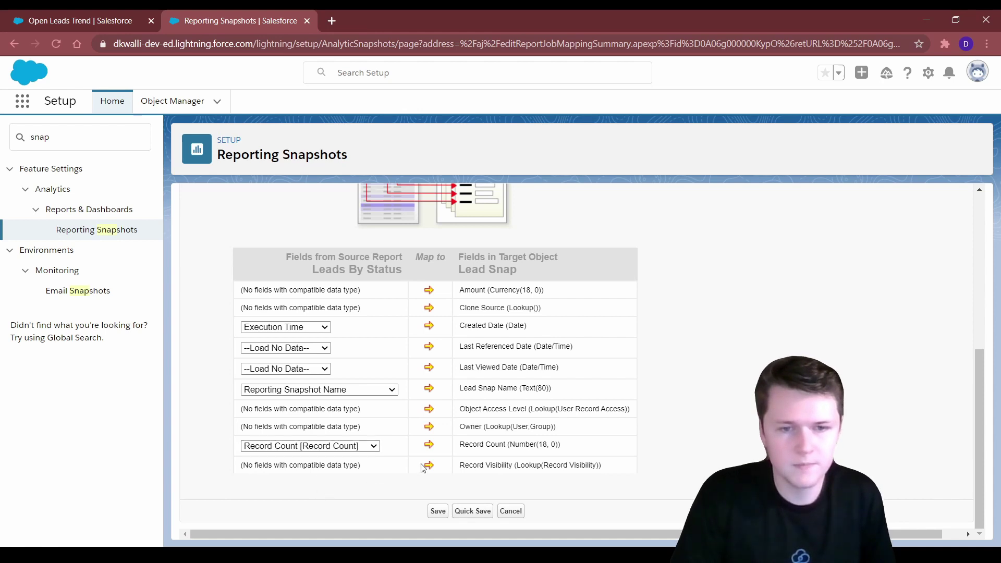
left_click(437, 511)
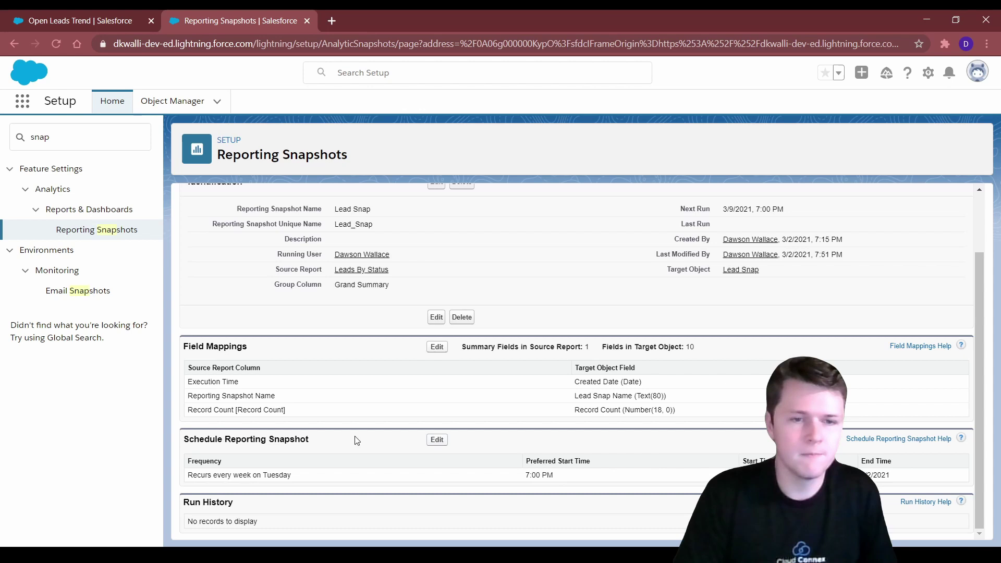
Step: Edit the schedule, turn off e-mailing other recipients, and keep the Weekly Tuesday frequency
left_click_drag(185, 442, 310, 440)
left_click(436, 440)
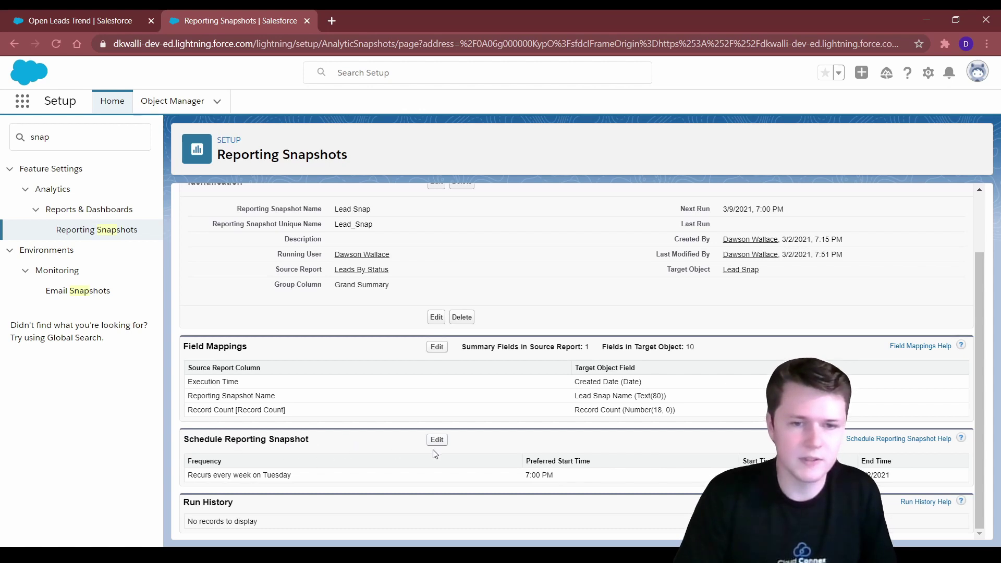
scroll(368, 356, "down", 2)
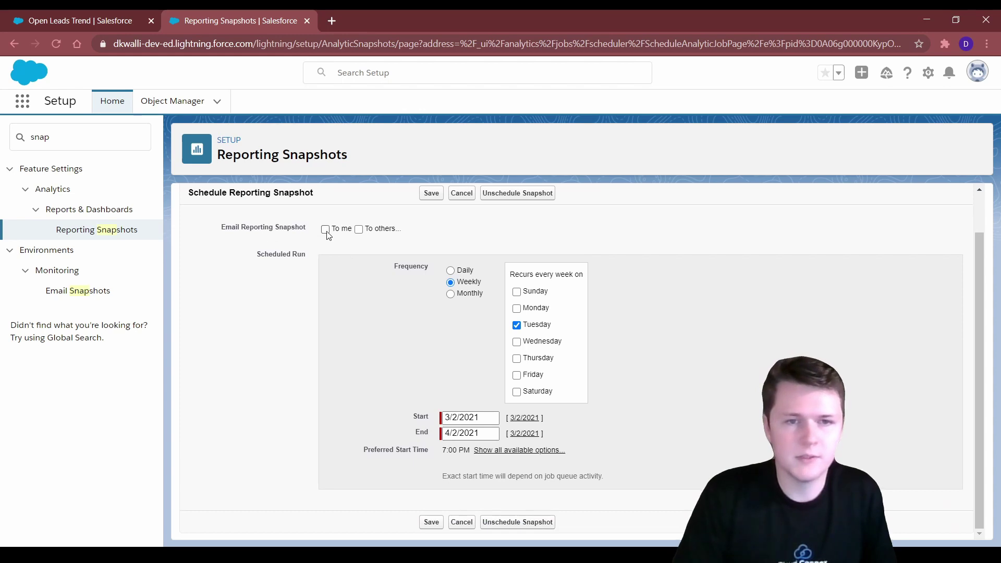
left_click(359, 230)
left_click(358, 229)
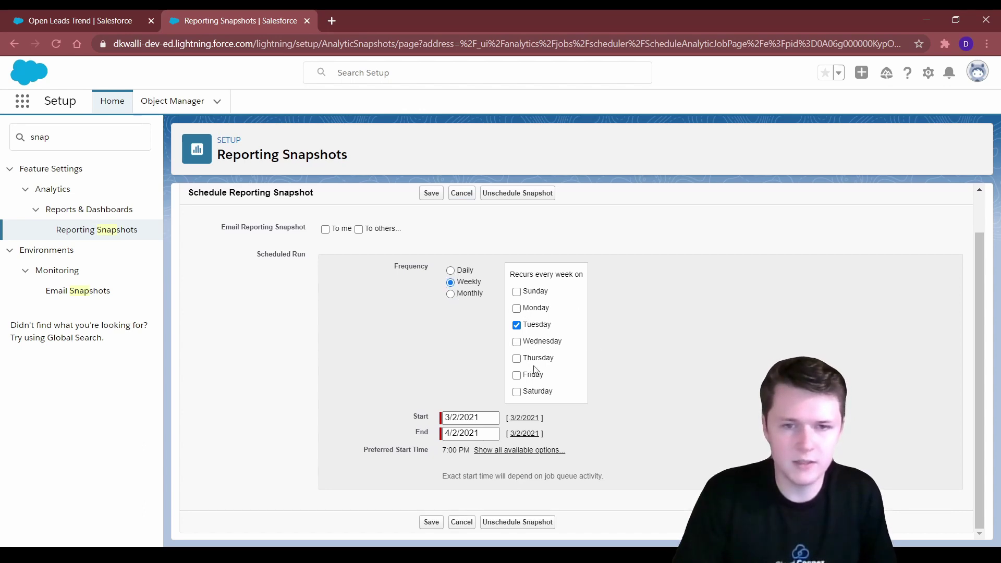
left_click(451, 294)
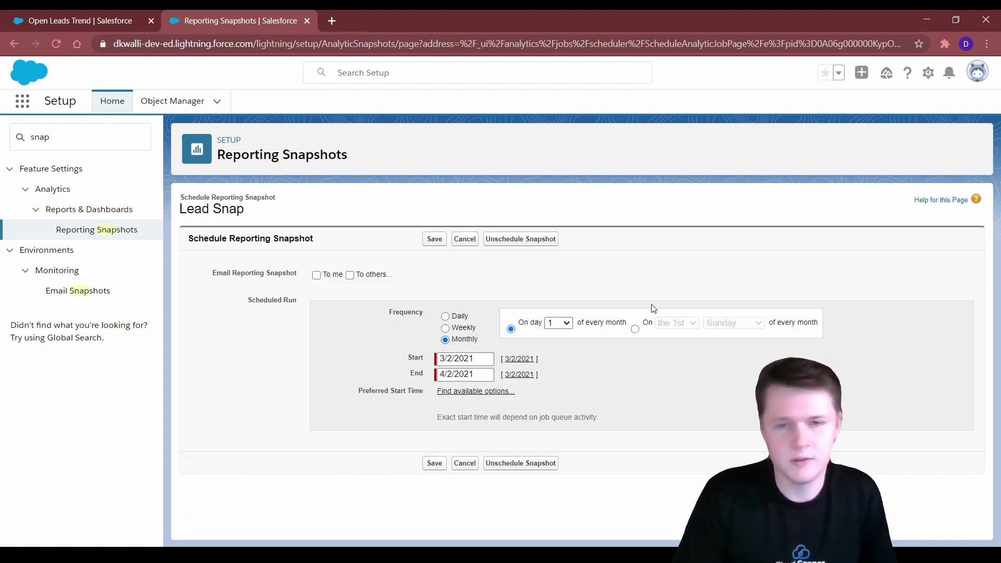
left_click(445, 328)
Step: Keep the 3/2/2021–4/2/2021 range, pick a 7:00 PM preferred start, and save
scroll(660, 345, "down", 1)
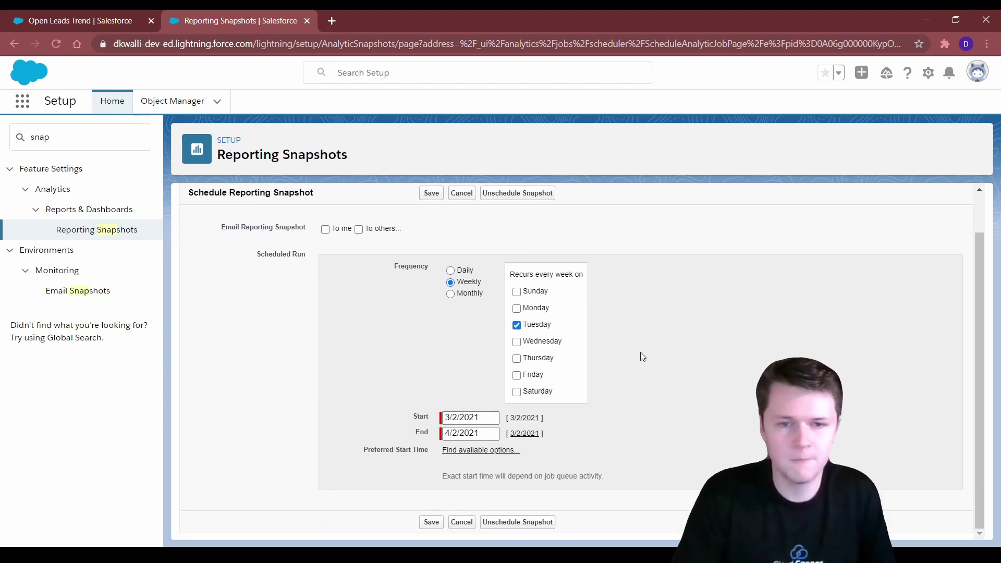
left_click(475, 433)
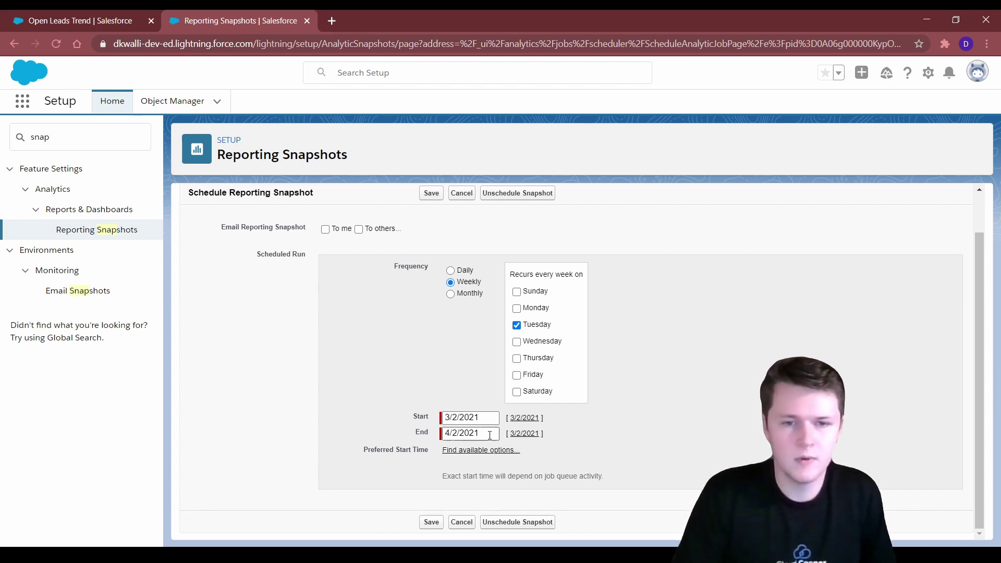
left_click(468, 451)
left_click(515, 450)
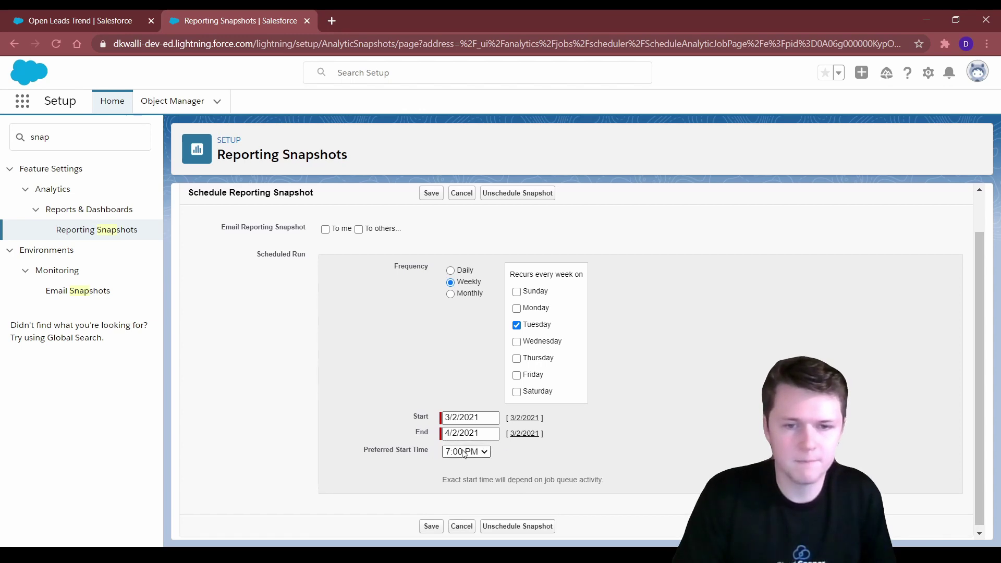
left_click(402, 449)
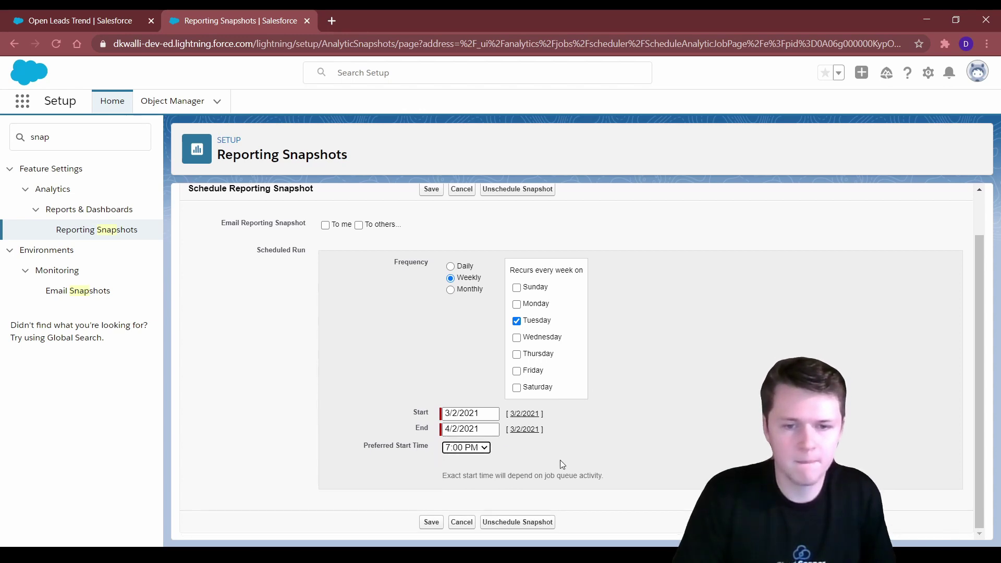
left_click(431, 523)
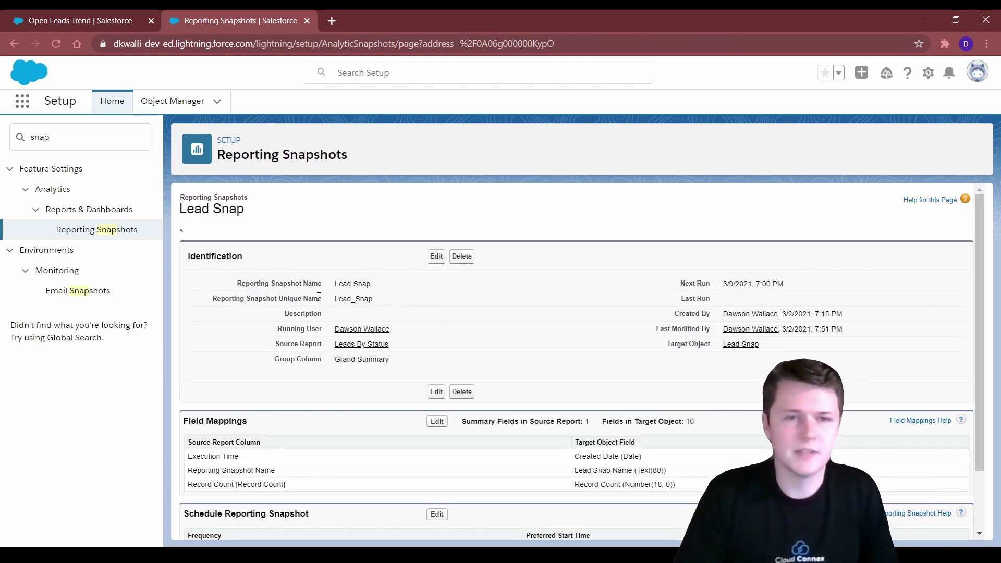
Step: Start a new report and choose the Lead Snaps report type by searching 'lead'
left_click(105, 19)
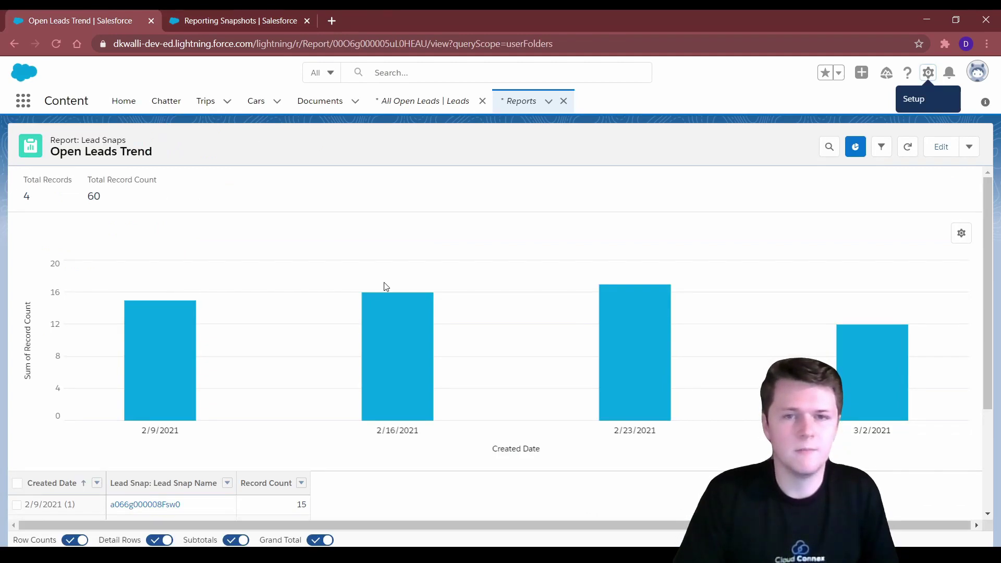
left_click(510, 102)
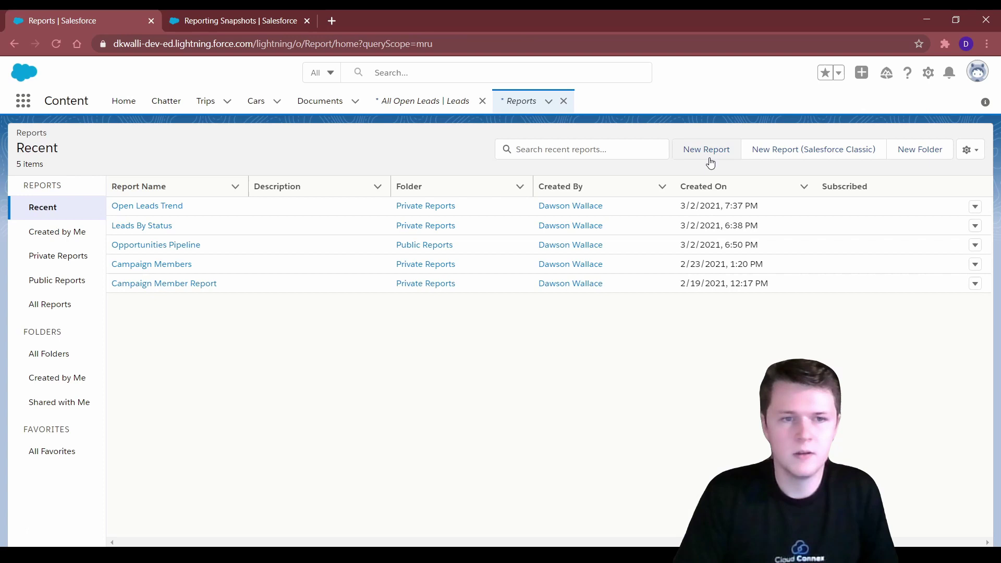
left_click(706, 150)
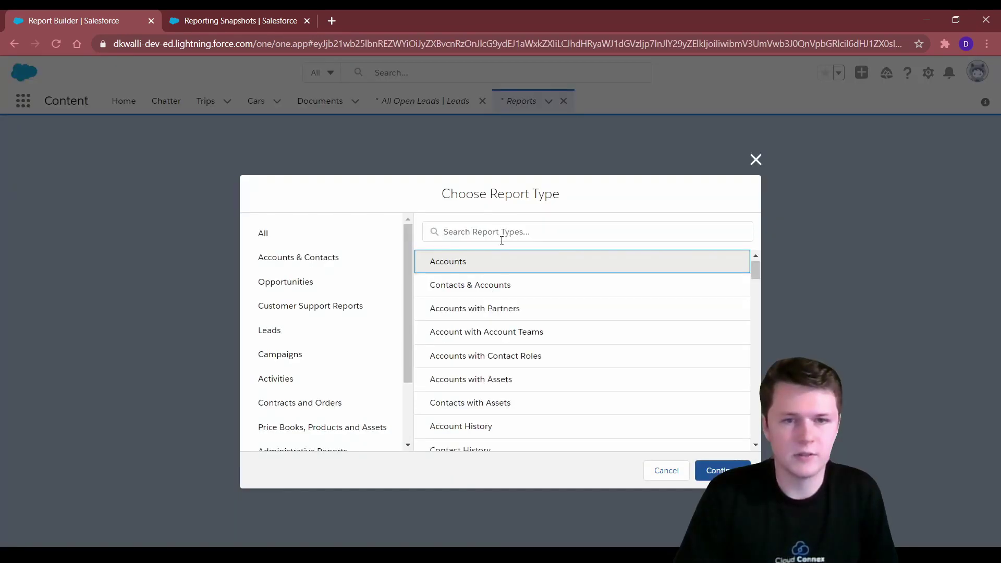
left_click(500, 233)
type("lead")
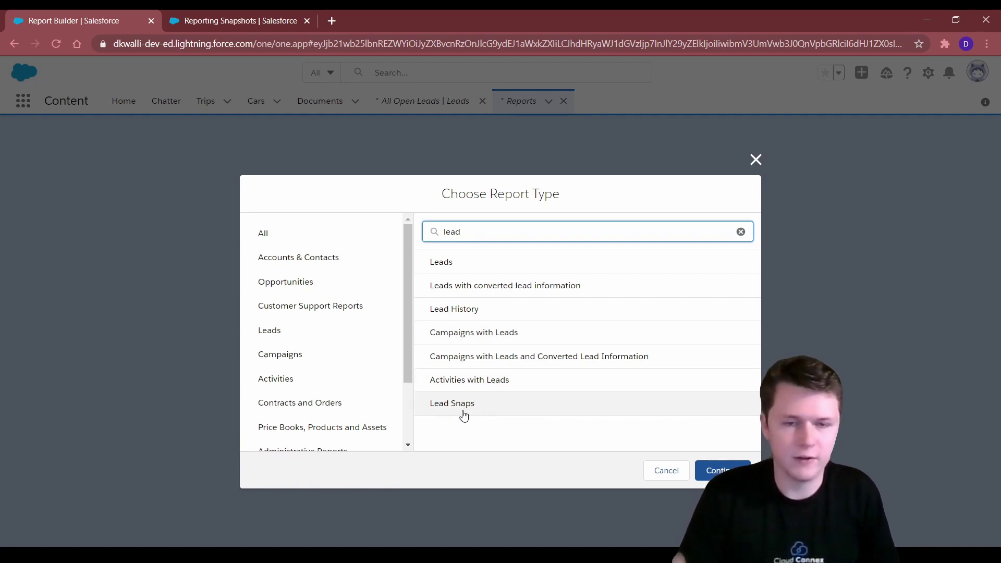
left_click(464, 416)
left_click(719, 470)
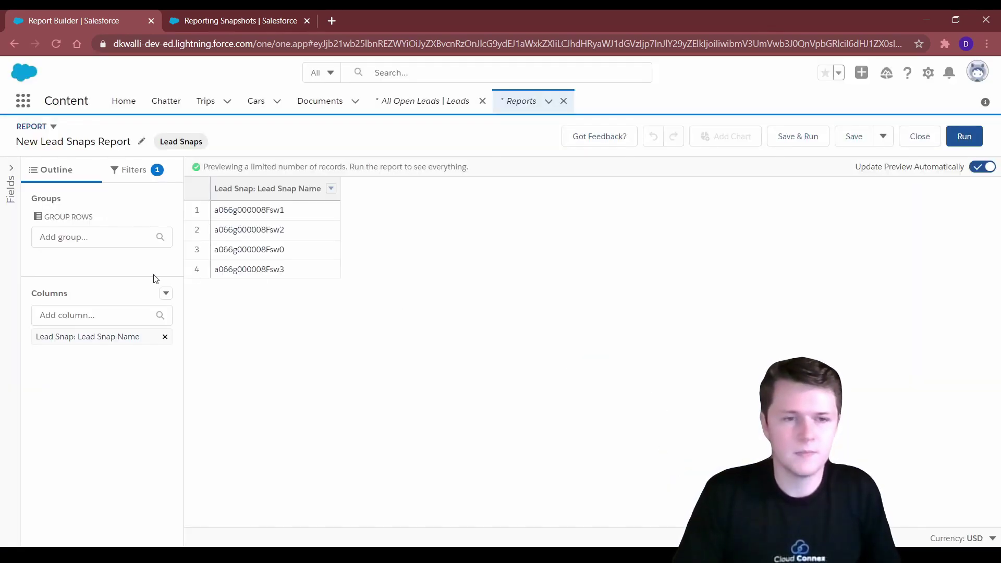
Step: Add the Record Count column and group the rows by Created Date
left_click(111, 311)
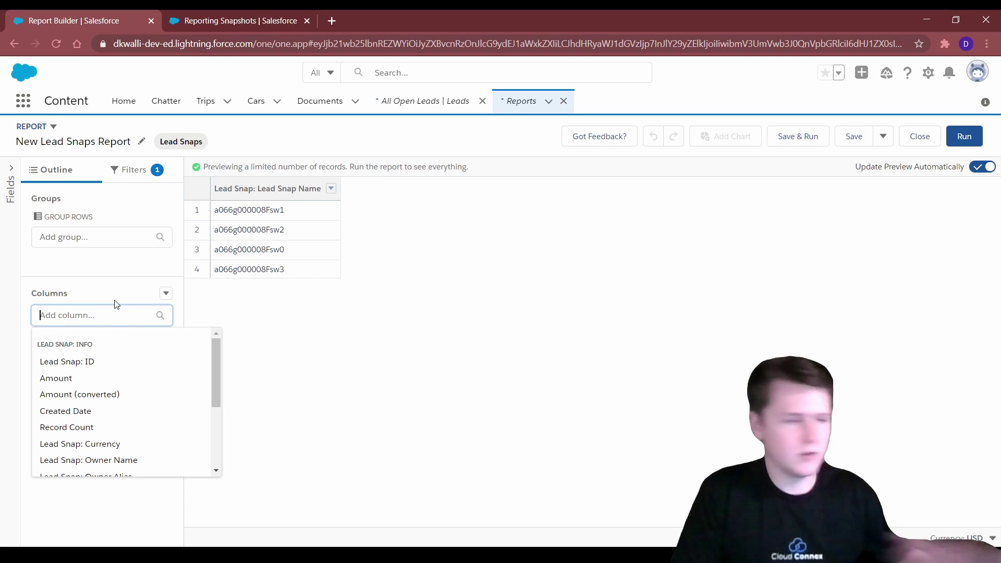
type("rec")
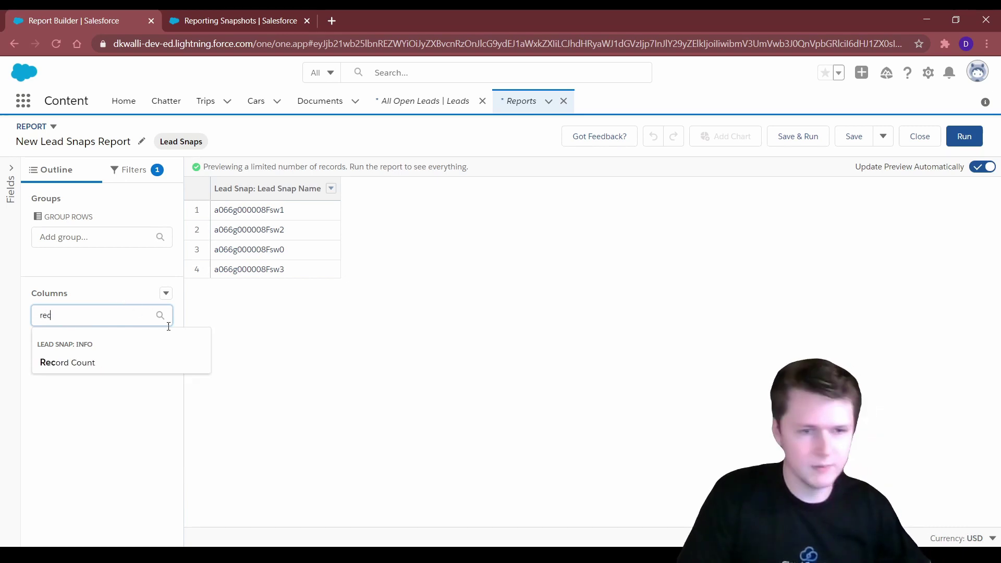
left_click(116, 365)
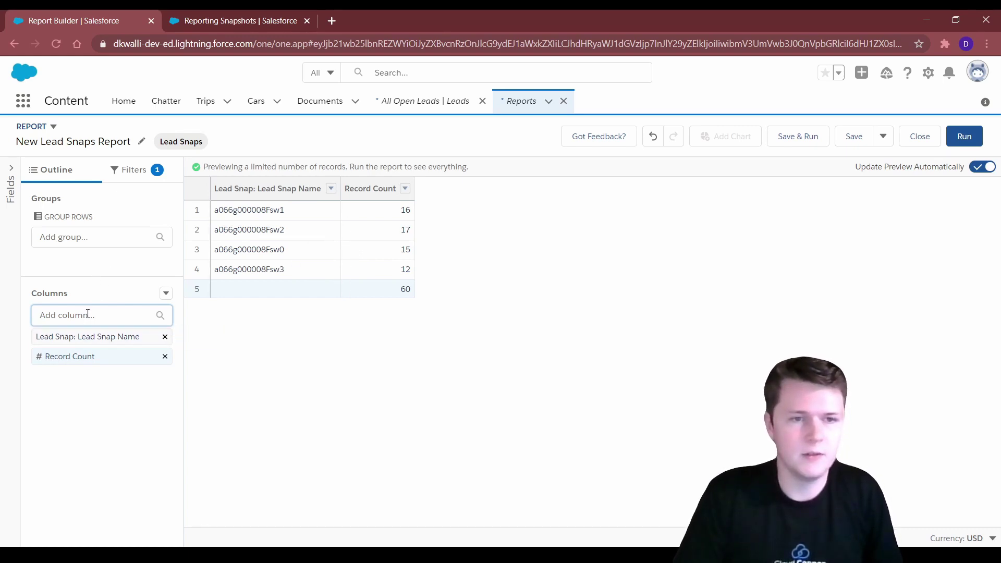
left_click(91, 237)
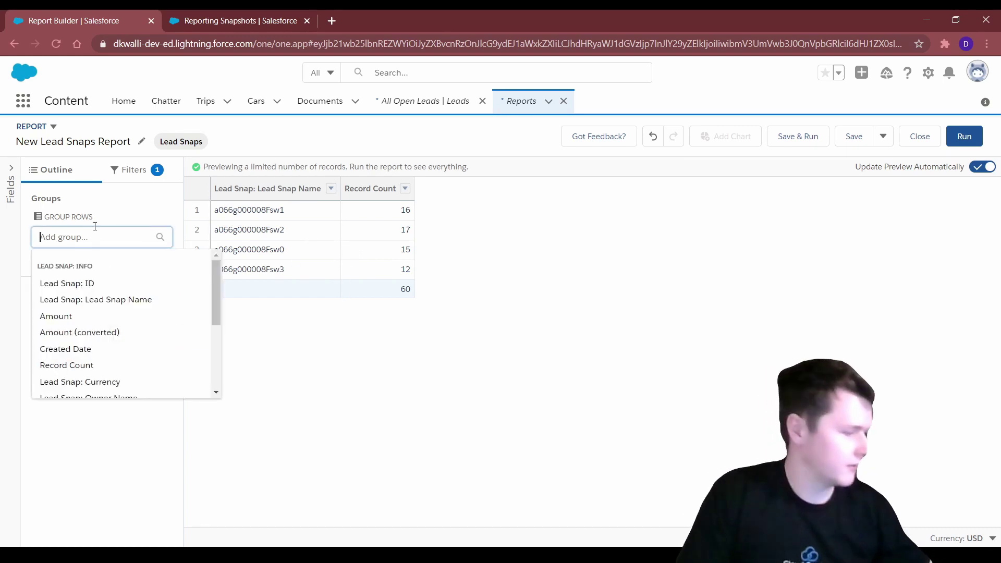
type("create")
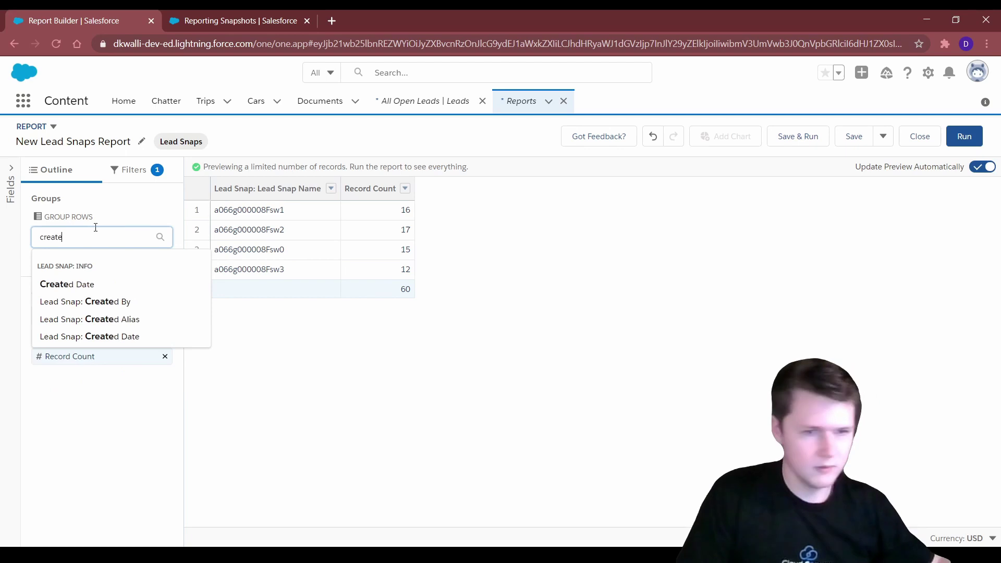
left_click(86, 285)
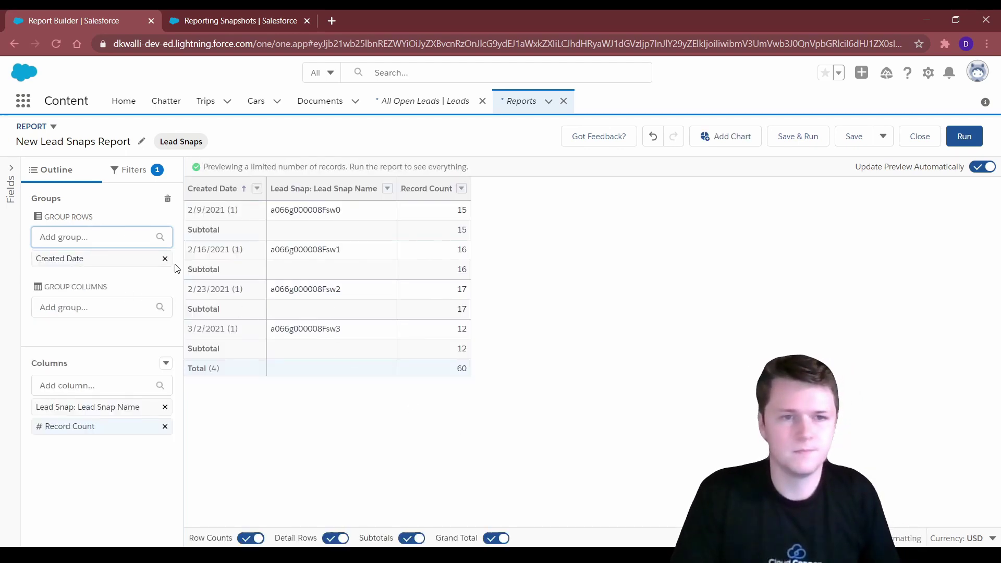
Step: Add a chart displayed as vertical columns, then return to the recent reports list
left_click(729, 138)
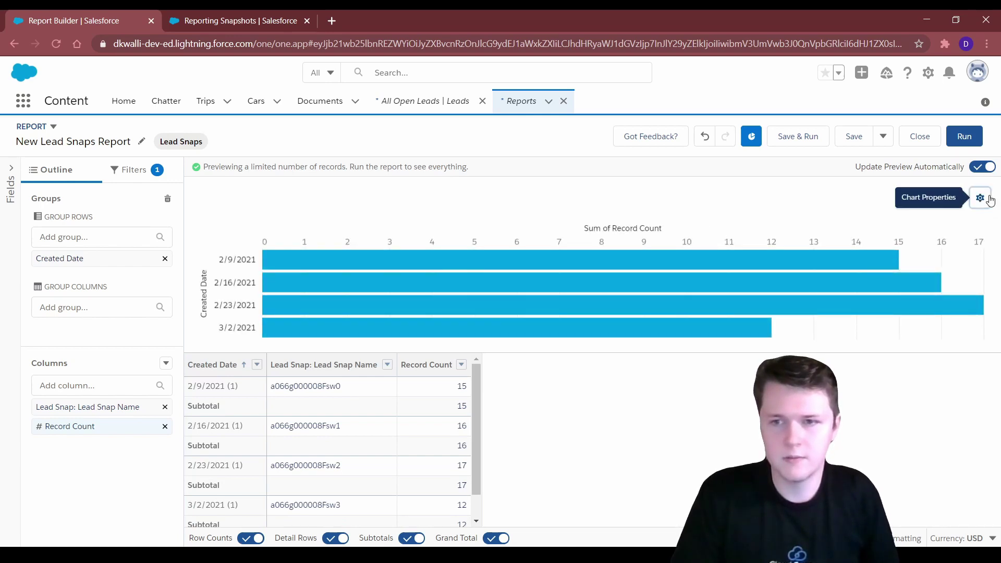
left_click(980, 197)
left_click(880, 281)
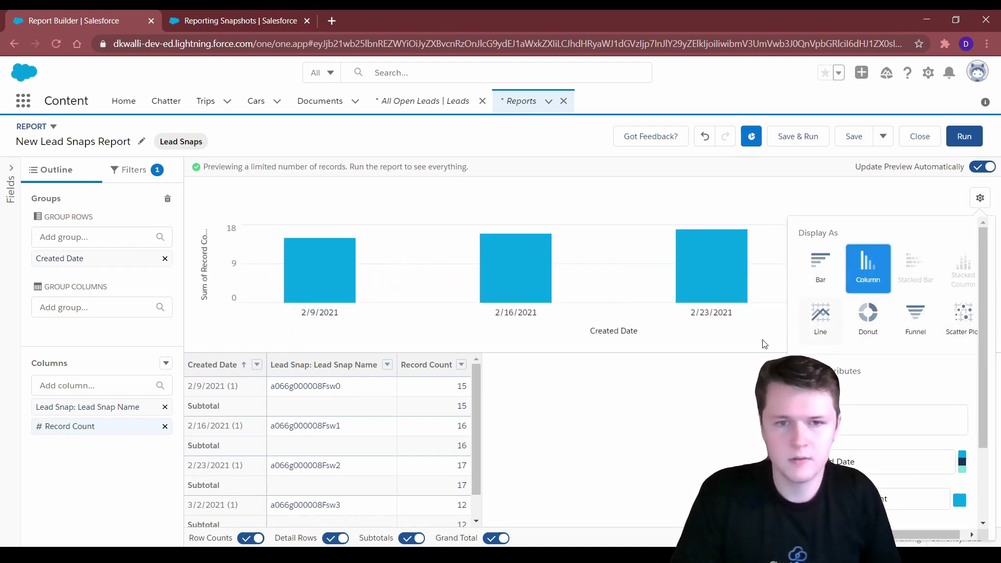
left_click(907, 216)
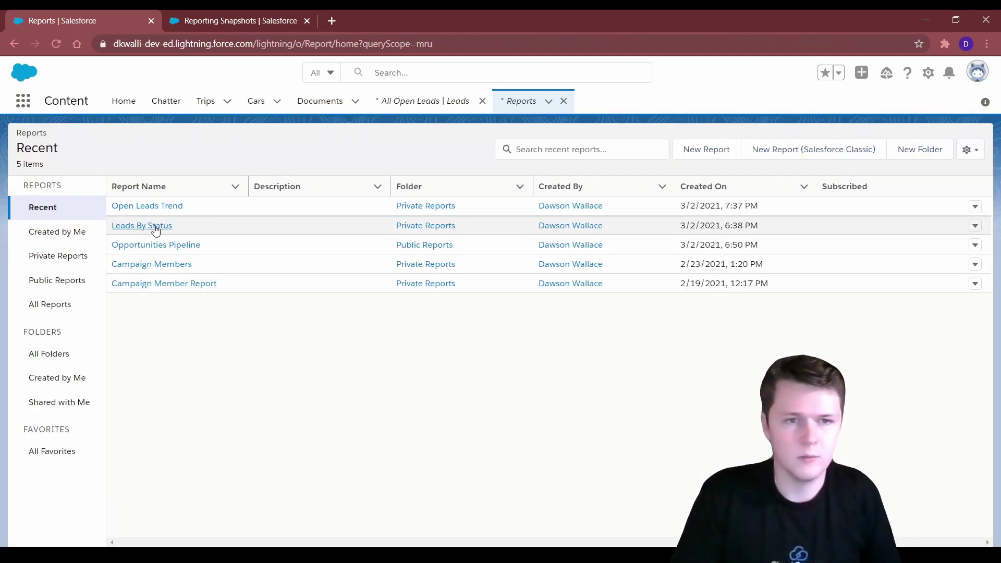
Step: Reopen the Open Leads Trend report charting 60 Lead Snap records across four dates
left_click(143, 207)
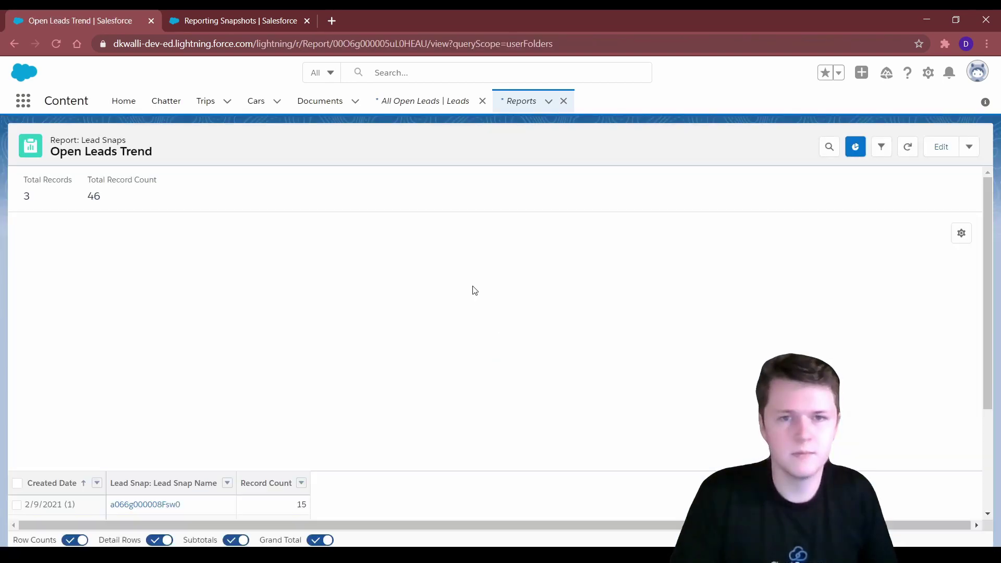
mouse_move(131, 344)
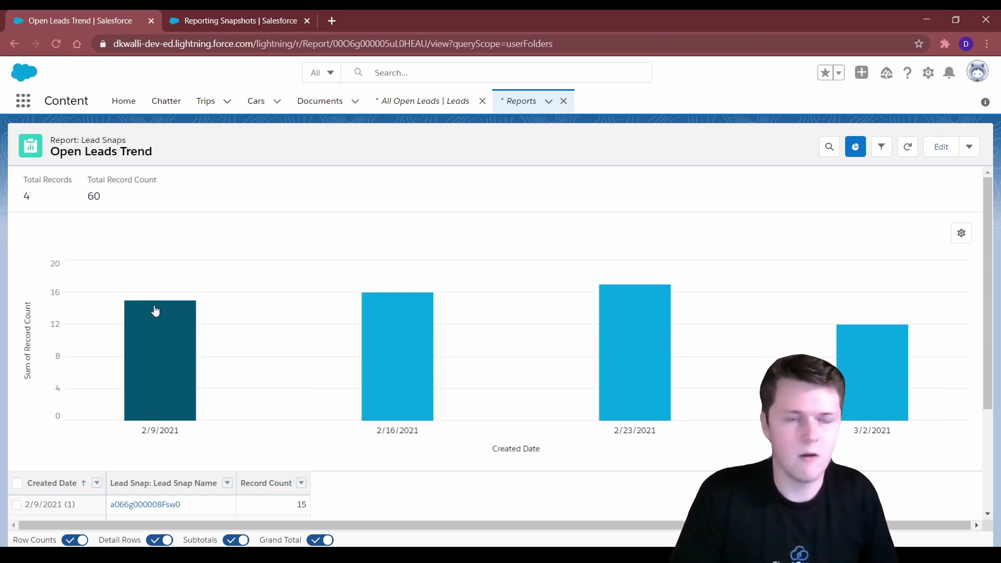